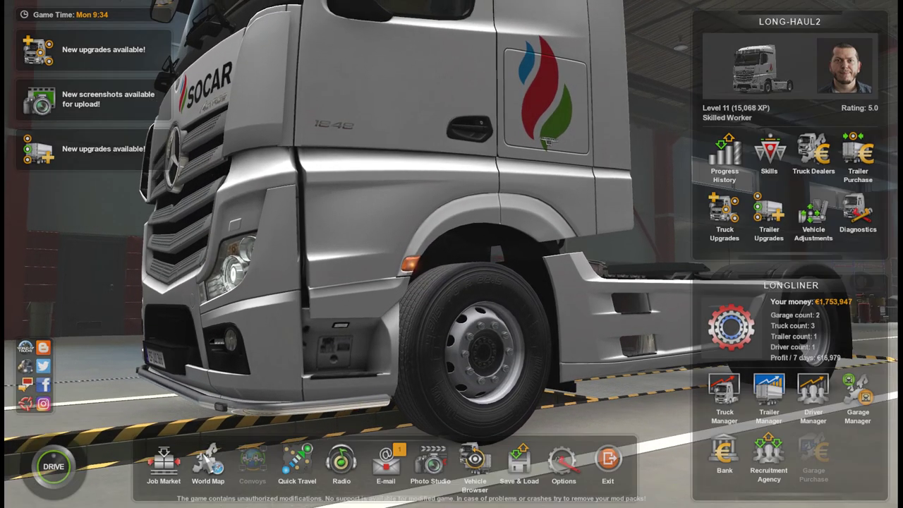
- Open the world map and pan across Europe toward Central Europe and the Baltic coast
click(204, 464)
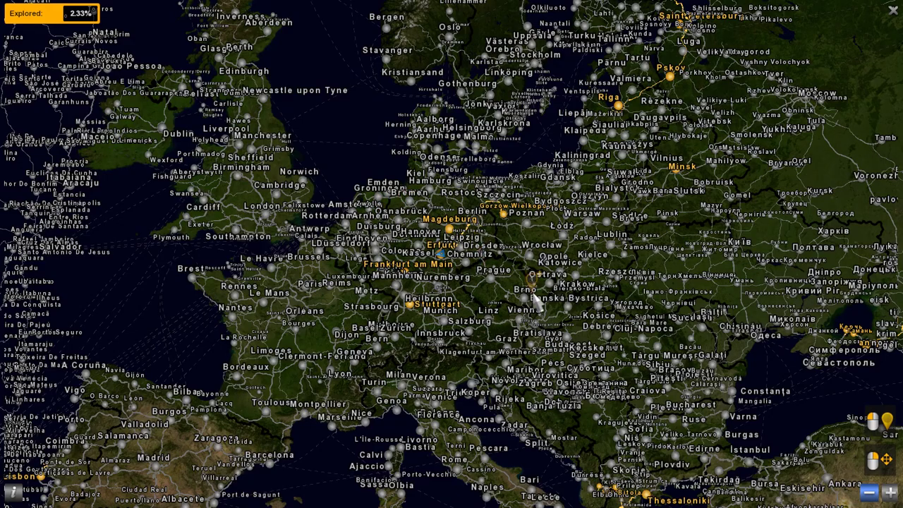
drag(548, 293, 564, 338)
drag(374, 353, 676, 266)
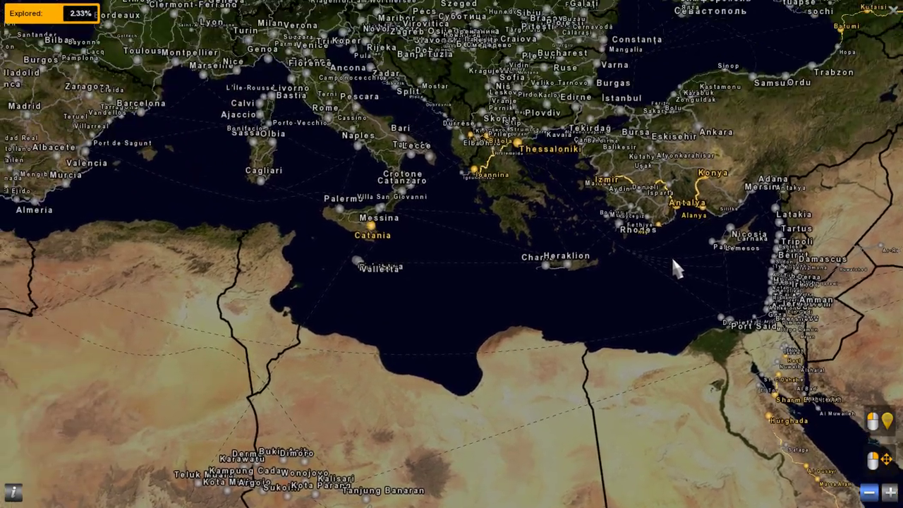
drag(577, 167, 525, 271)
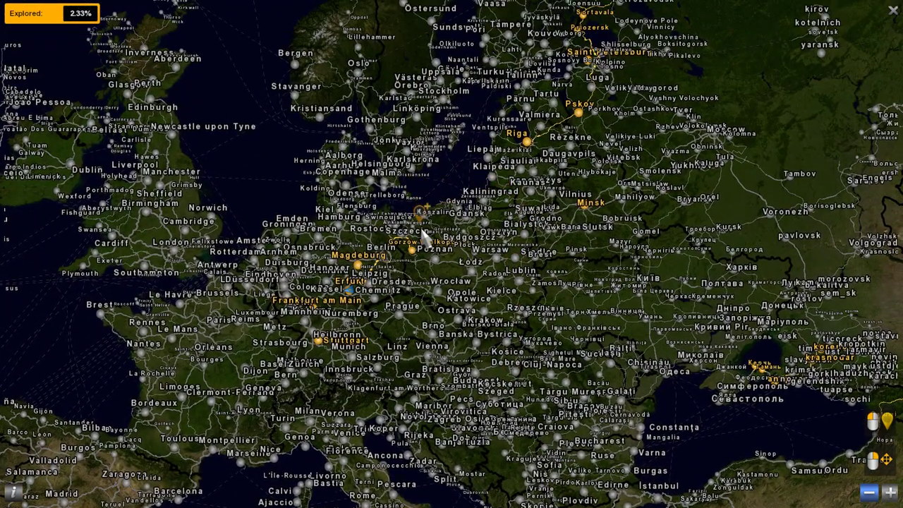
drag(424, 237, 513, 263)
scroll(561, 275, up, 5)
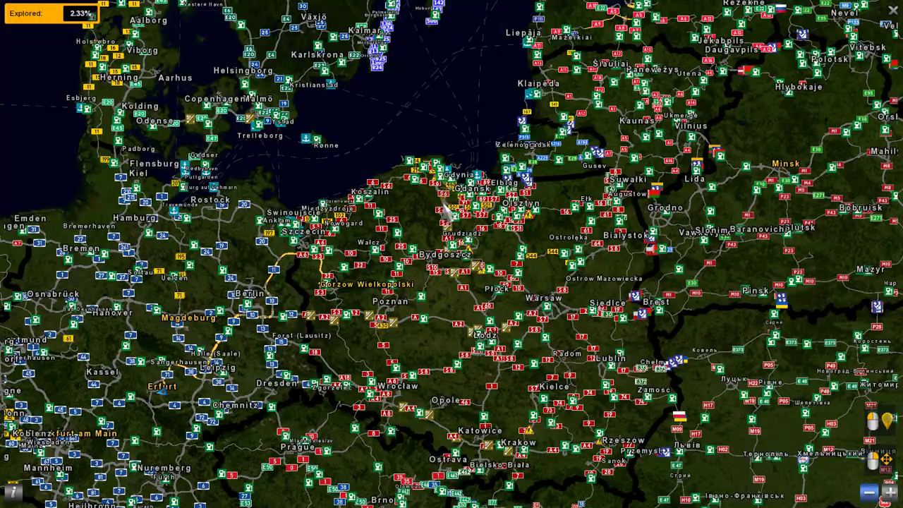
scroll(564, 269, down, 5)
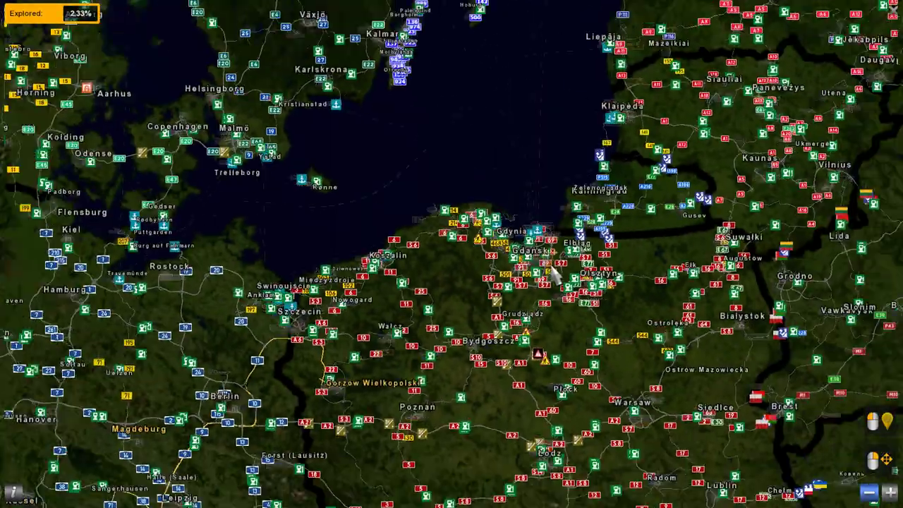
scroll(550, 263, down, 4)
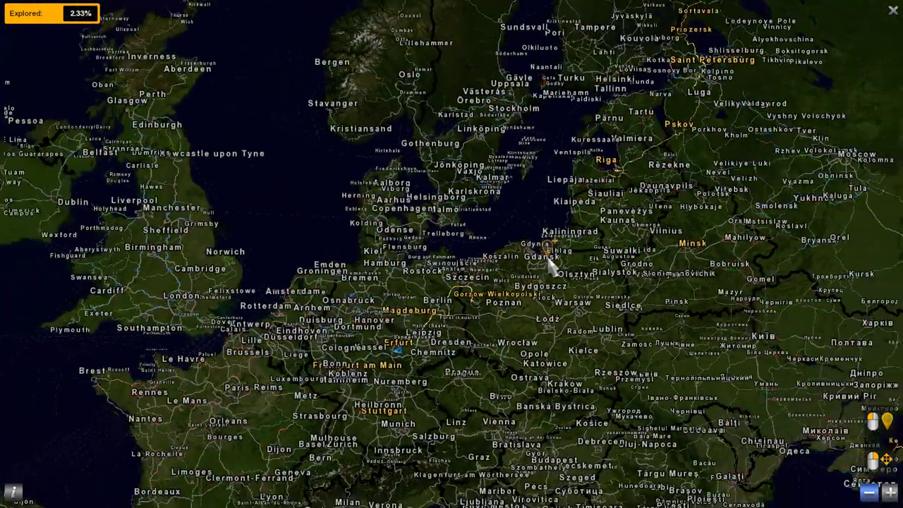
- Centre and zoom the map on Poland, then shift it north-east
drag(613, 311, 543, 263)
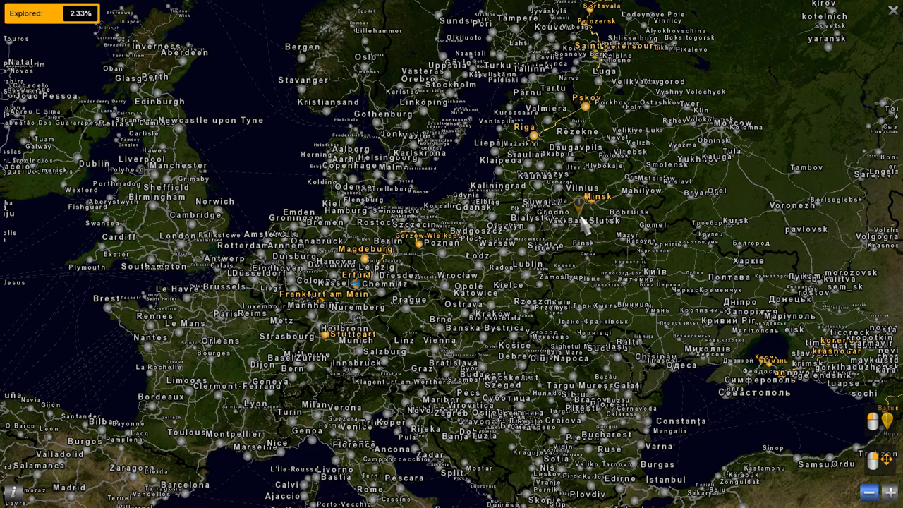
scroll(565, 224, up, 4)
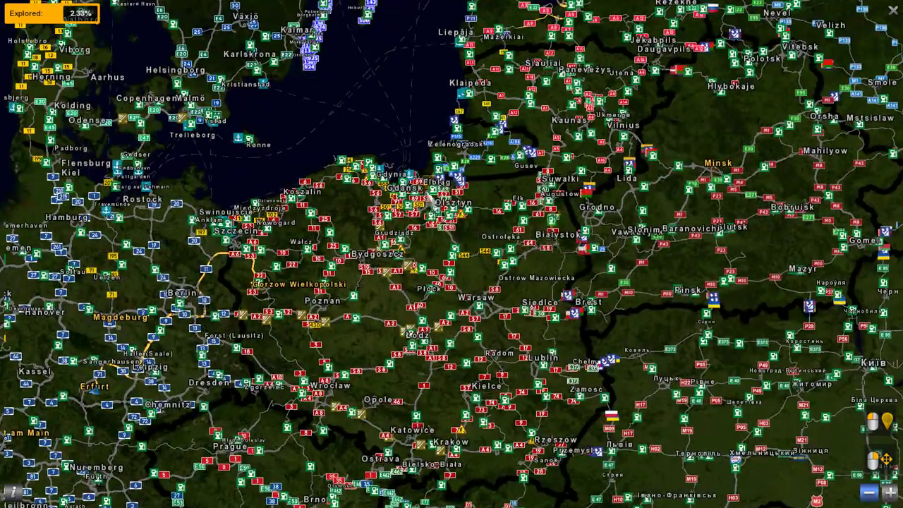
drag(513, 242, 538, 253)
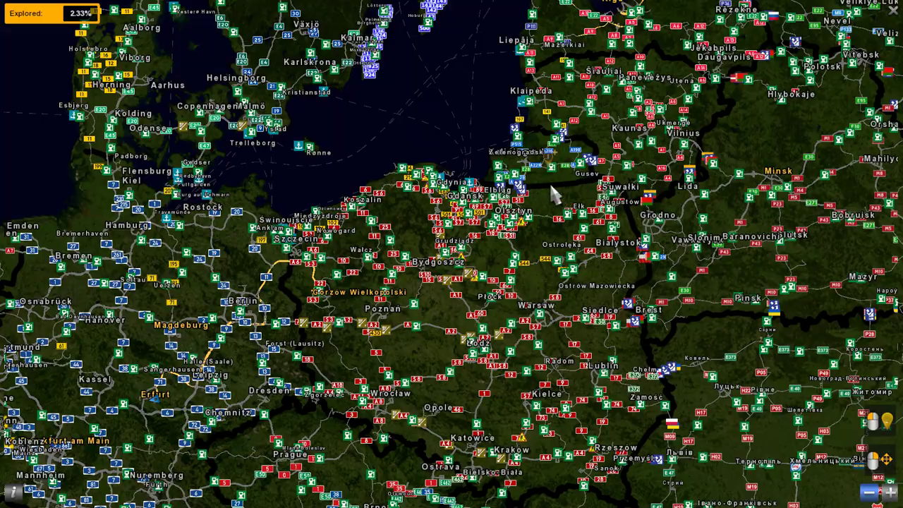
drag(549, 182, 570, 138)
scroll(540, 201, down, 4)
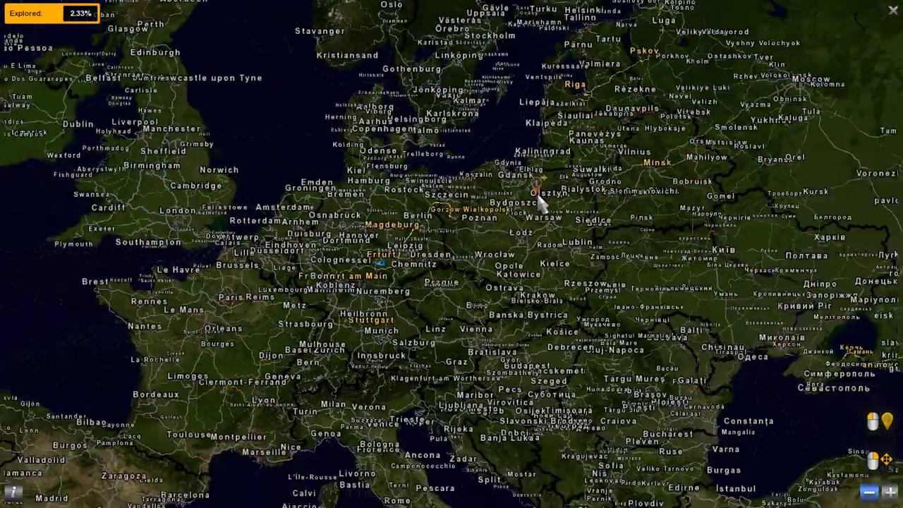
scroll(540, 194, up, 4)
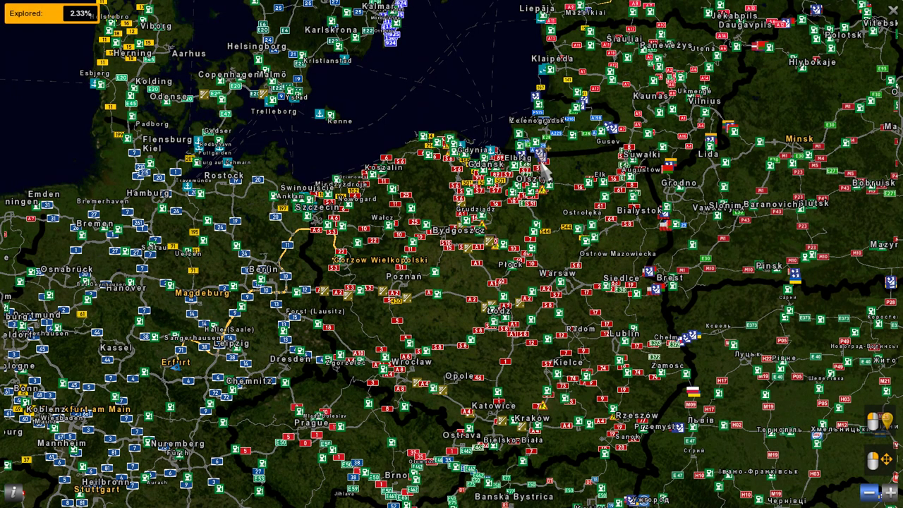
- Pan north-east past Lithuania and centre the view on Minsk in Belarus
key(Up)
key(Right)
key(Up)
key(Right)
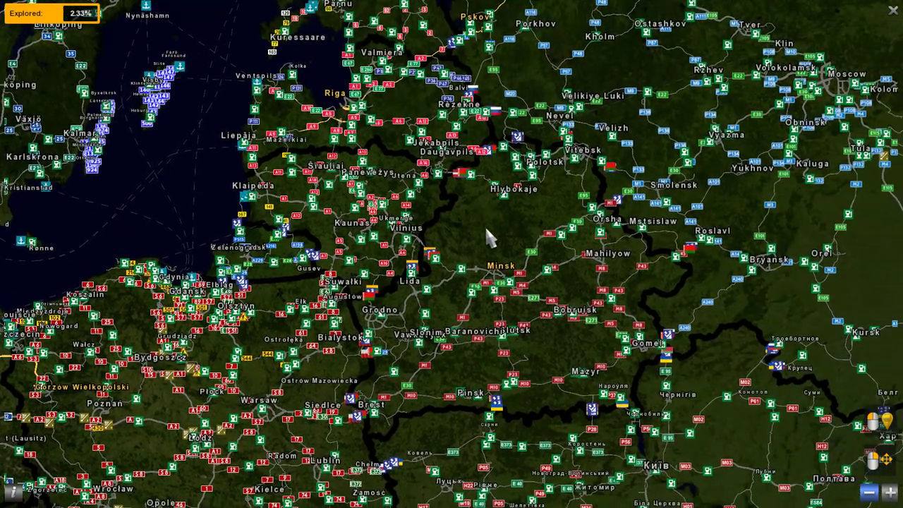
drag(489, 238, 510, 201)
- Zoom out over Ukraine and Romania and centre the map on the Balkans and Black Sea
scroll(480, 228, down, 5)
key(Down)
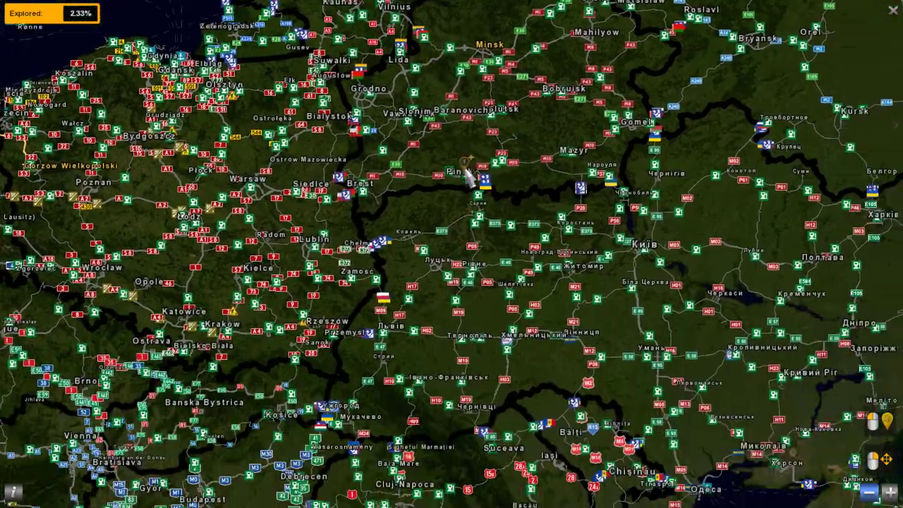
scroll(477, 264, down, 2)
key(Down)
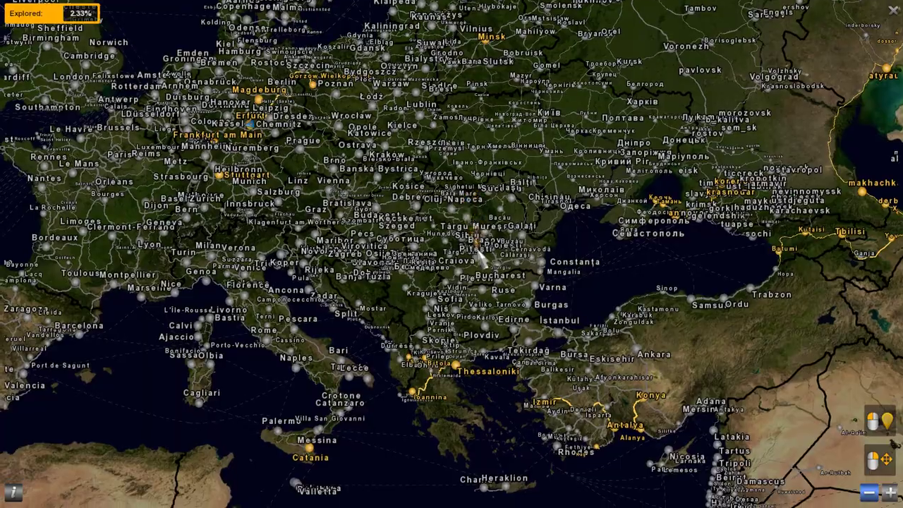
drag(487, 271, 502, 241)
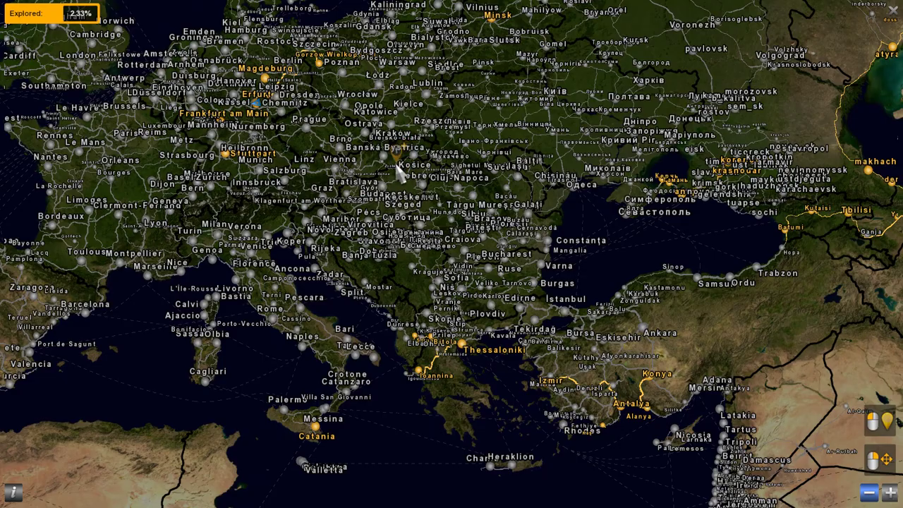
drag(398, 170, 450, 177)
key(Right)
key(Down)
key(Right)
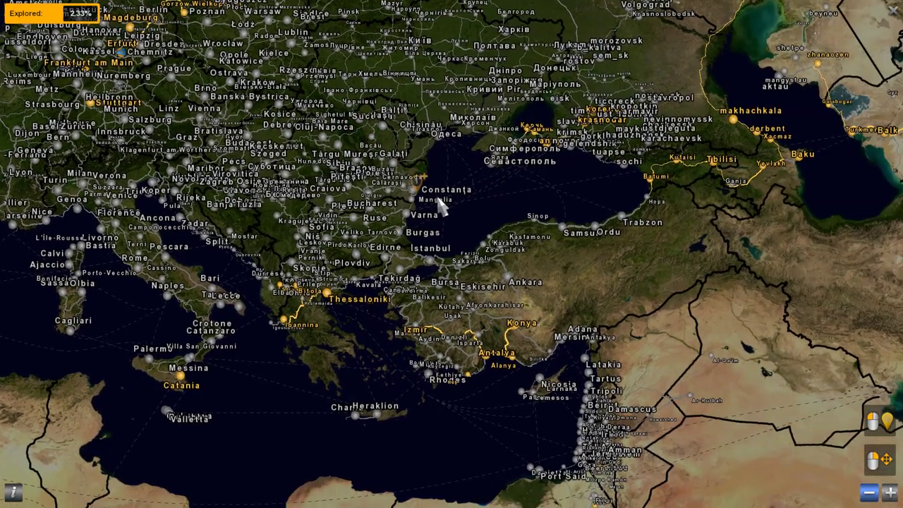
key(Up)
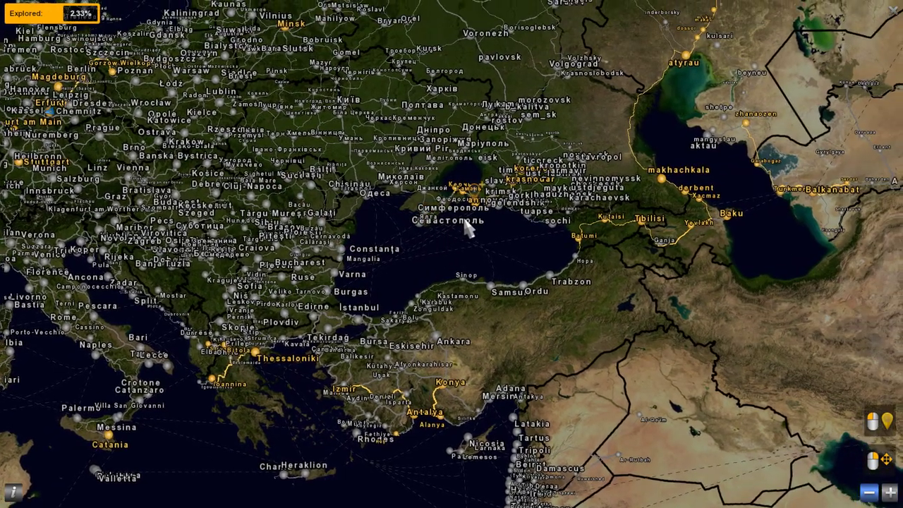
drag(466, 228, 441, 265)
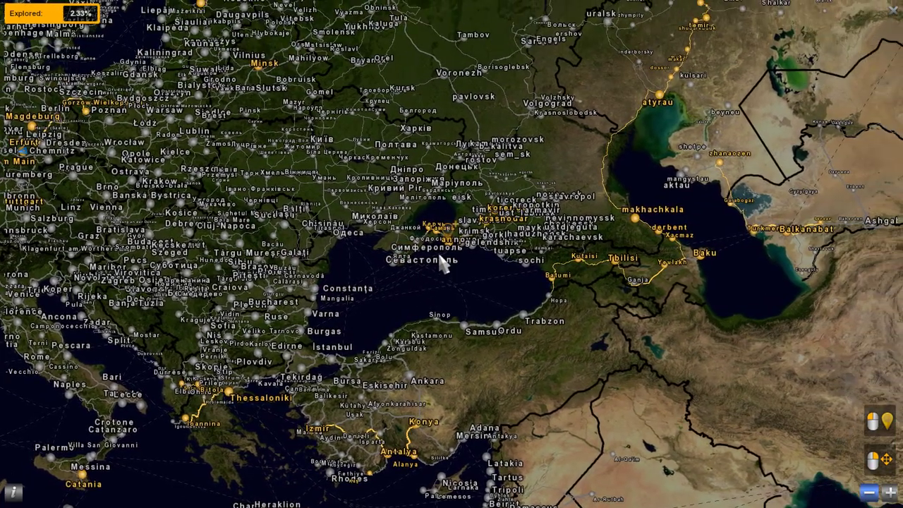
drag(440, 296, 508, 303)
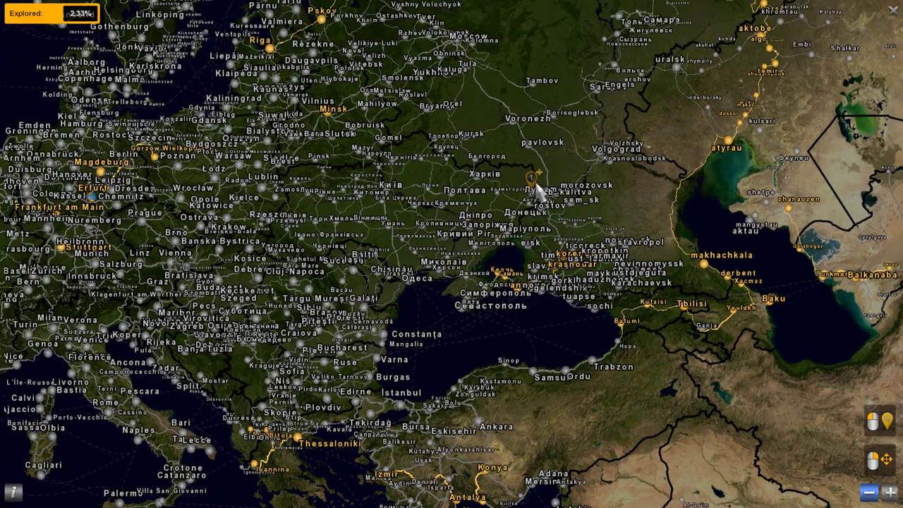
- Pan east through Russia to Kazakhstan and the map's Central Asian edge, then back west
key(Up)
key(Right)
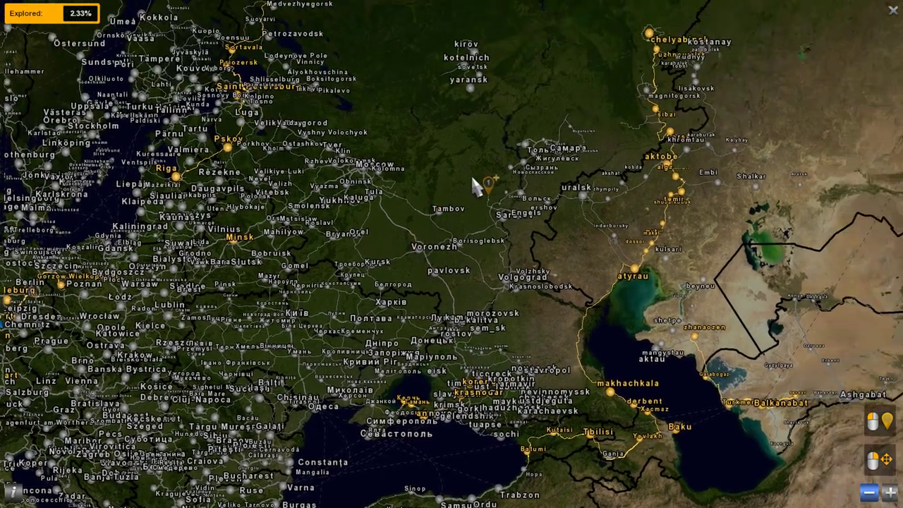
key(Right)
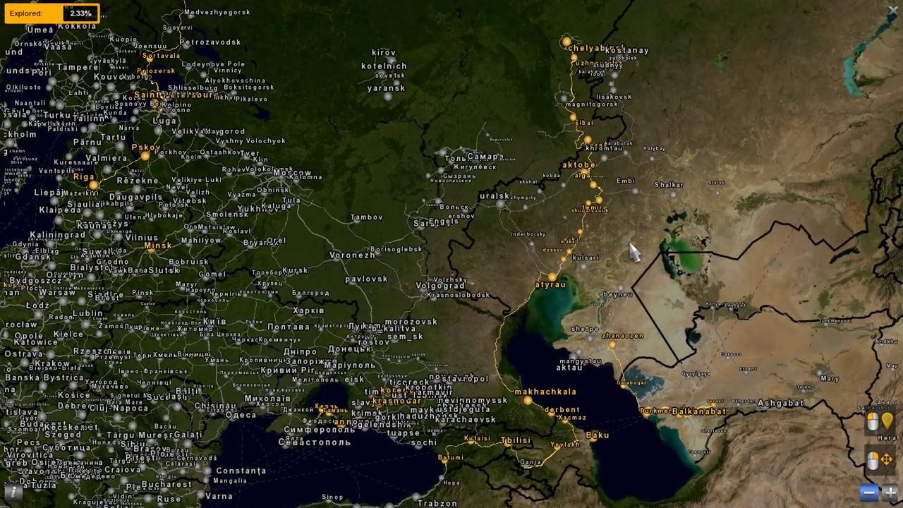
drag(632, 252, 351, 282)
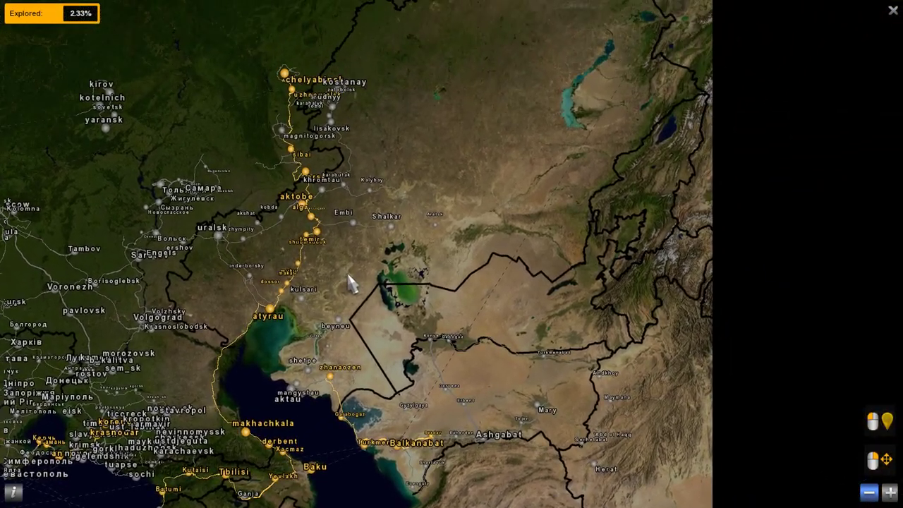
key(Down)
key(Right)
key(Up)
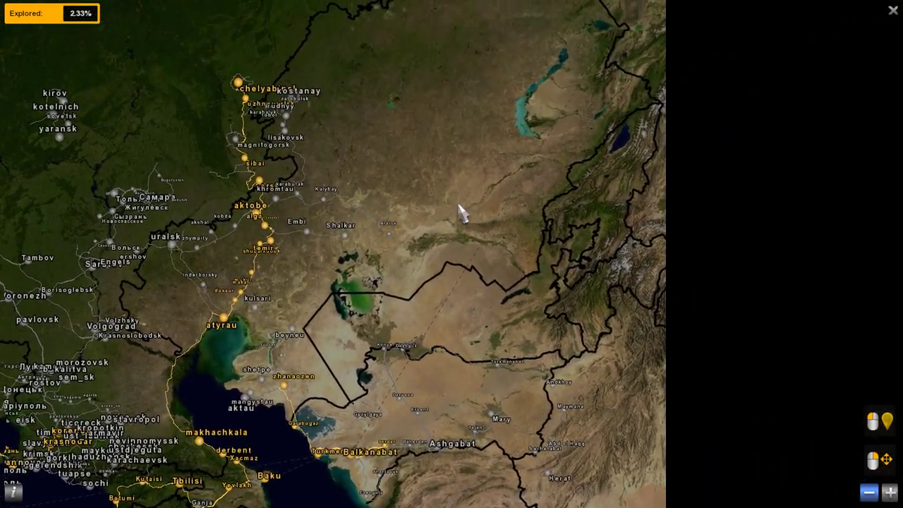
key(Left)
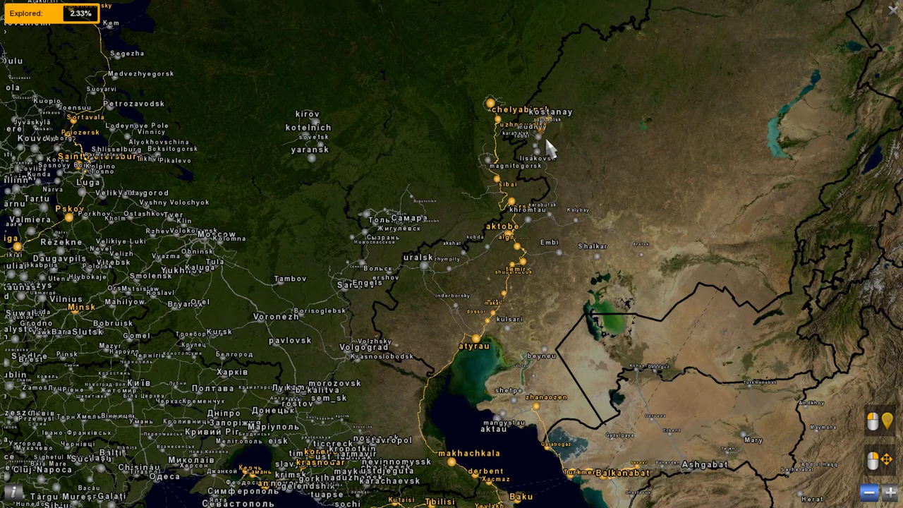
- Sweep from Scandinavia to the Middle East, North Africa and Iberia, ending east along the Mediterranean
key(Left)
key(Up)
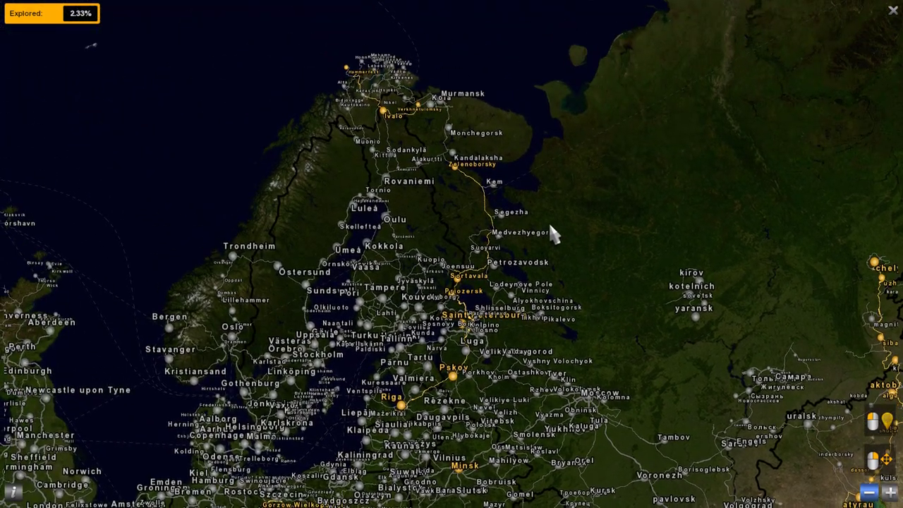
key(Down)
key(Down)
key(Right)
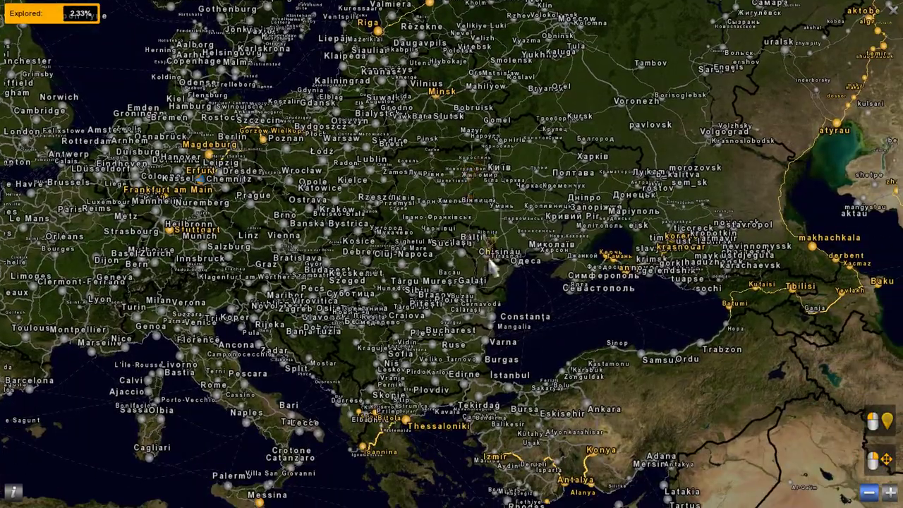
key(Down)
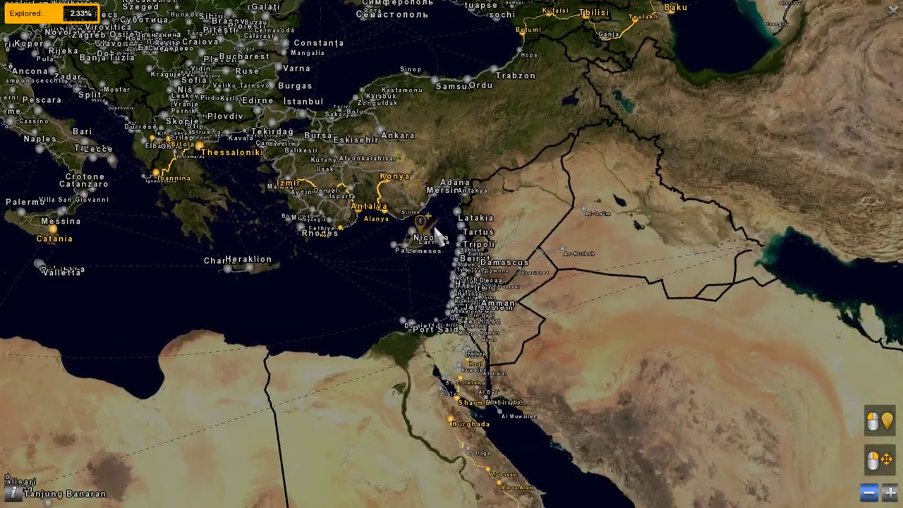
key(Left)
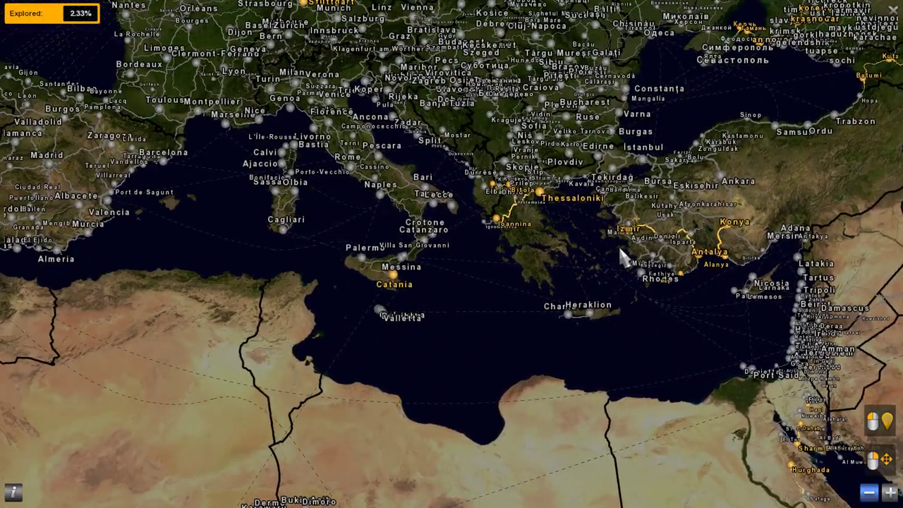
key(Left)
key(Down)
key(Down)
key(Up)
key(Up)
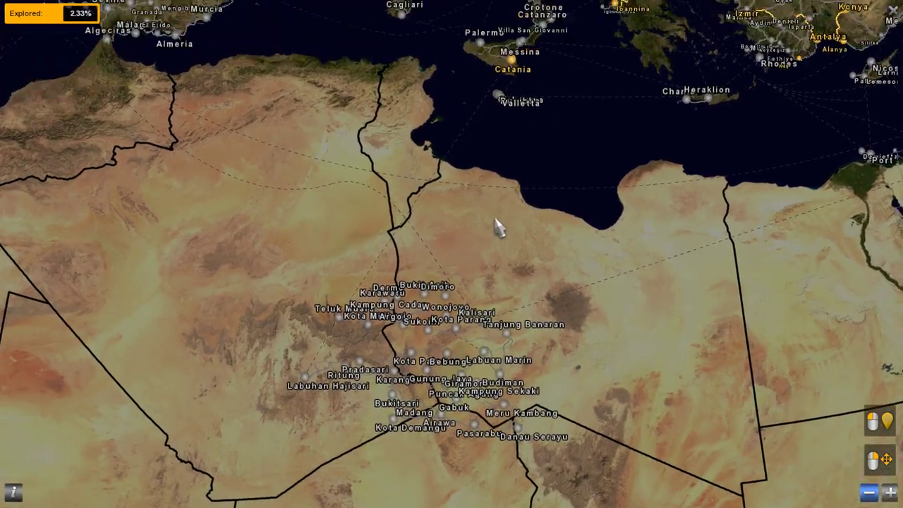
key(Up)
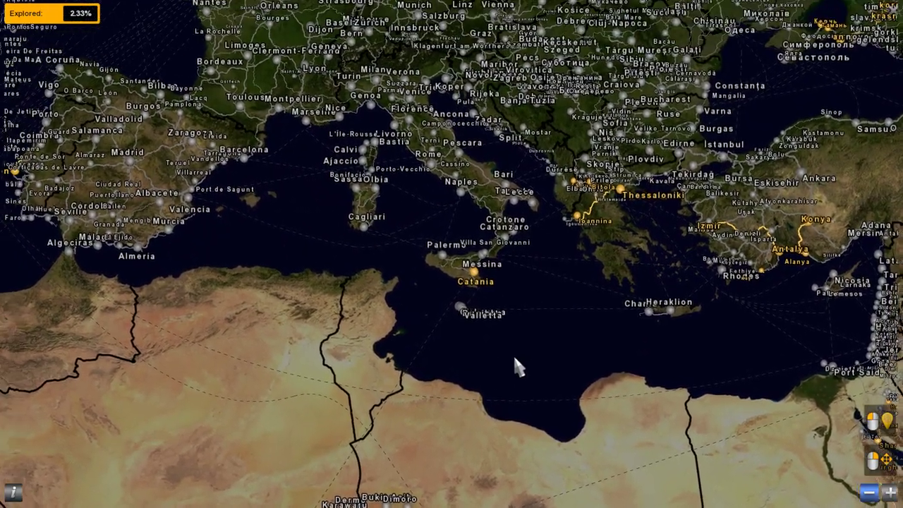
key(Left)
key(Left)
key(Right)
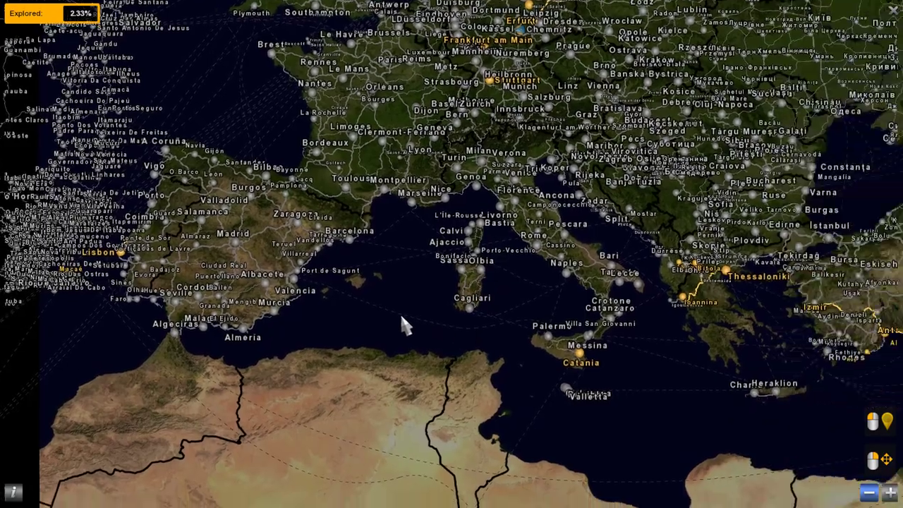
- Pan from Iran and Turkey west across to South America over central Brazil
key(Right)
key(Right)
key(Right)
key(Right)
key(Right)
key(Right)
key(Right)
key(Right)
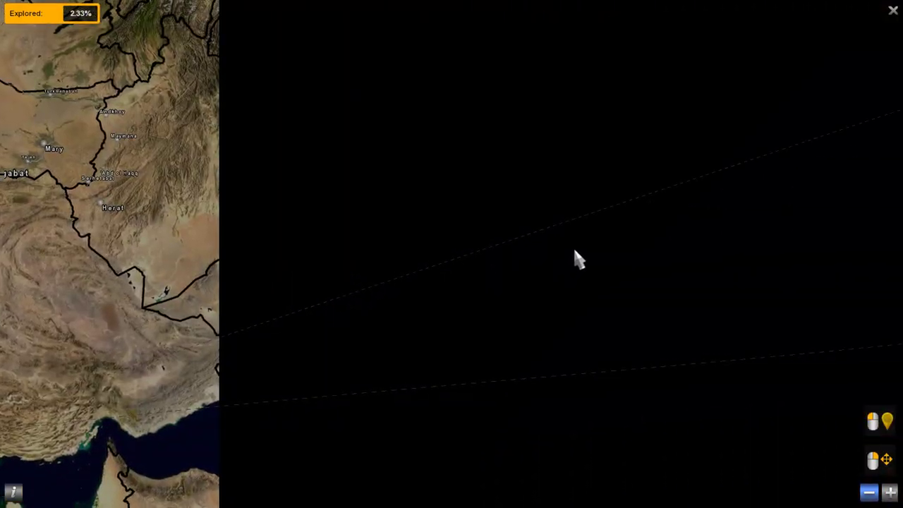
key(Left)
key(Left)
key(Left)
key(Left)
key(Left)
key(Left)
key(Left)
key(Left)
key(Left)
key(Left)
key(Left)
key(Left)
key(Left)
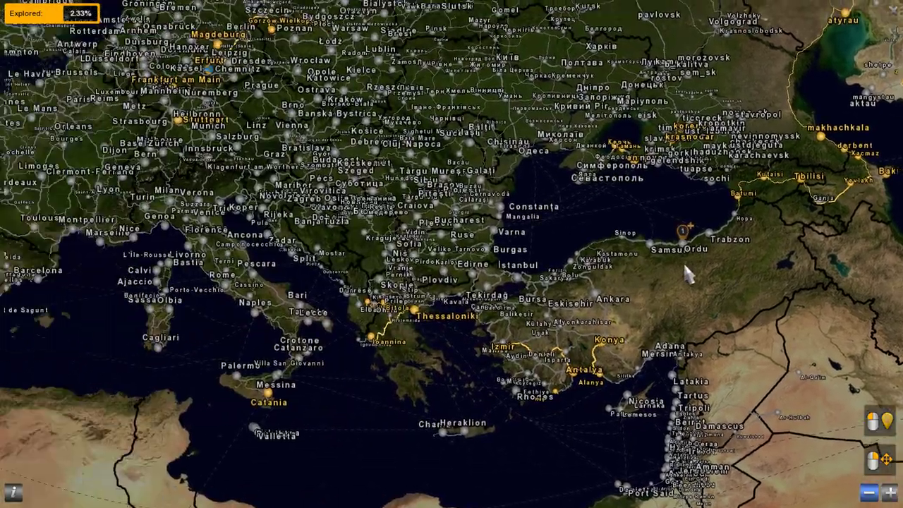
key(Down)
key(Down)
key(Down)
key(Down)
key(Down)
key(Down)
key(Down)
key(Down)
key(Left)
key(Left)
key(Left)
key(Left)
key(Left)
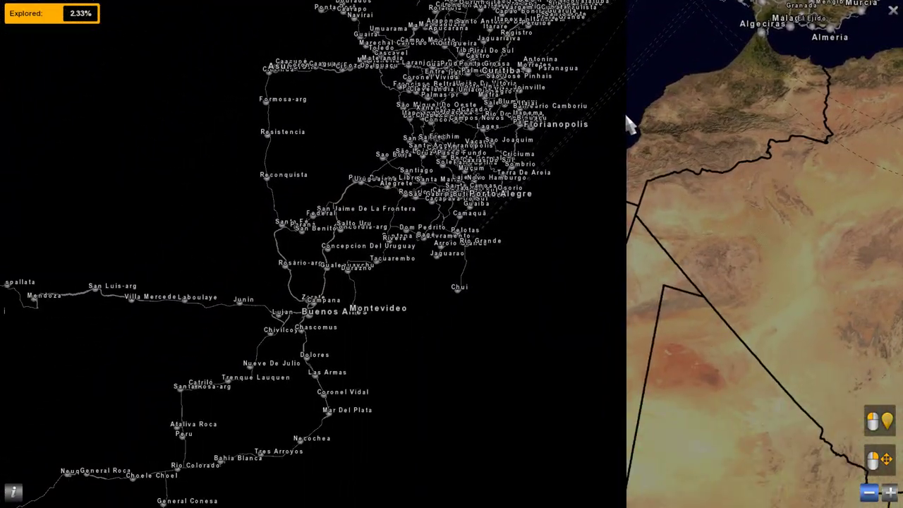
key(Up)
key(Up)
key(Up)
key(Up)
key(Up)
key(Up)
key(Left)
key(Left)
key(Left)
key(Left)
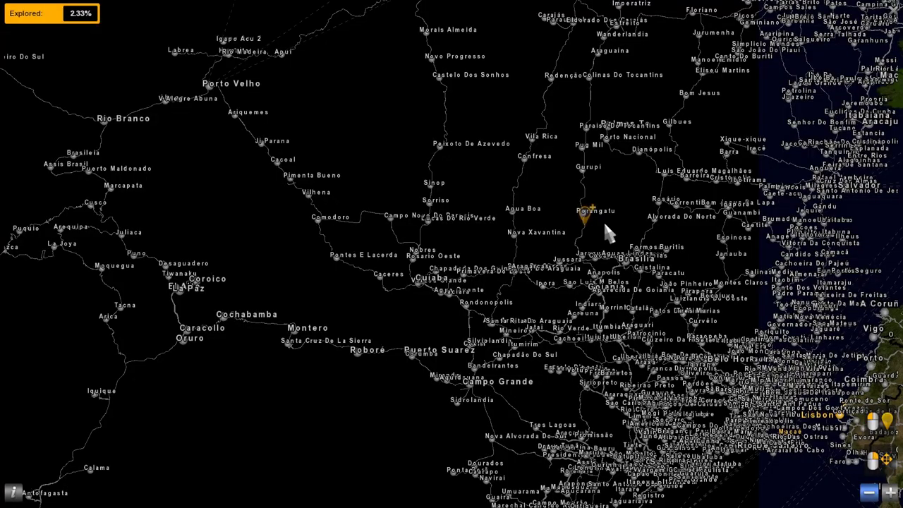
key(Down)
key(Down)
key(Right)
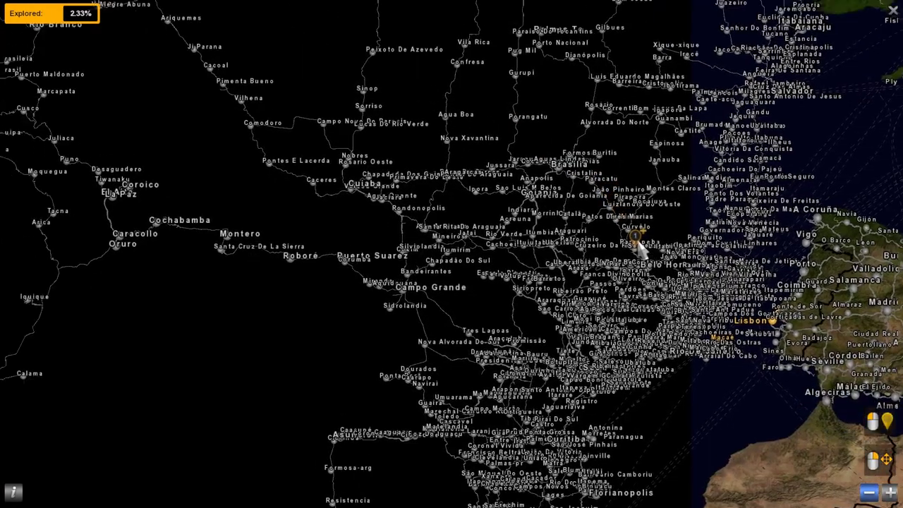
key(Up)
key(Left)
key(Left)
- Bring the Amazon, the Guiana coast, Colombia and Venezuela into view
drag(618, 161, 563, 259)
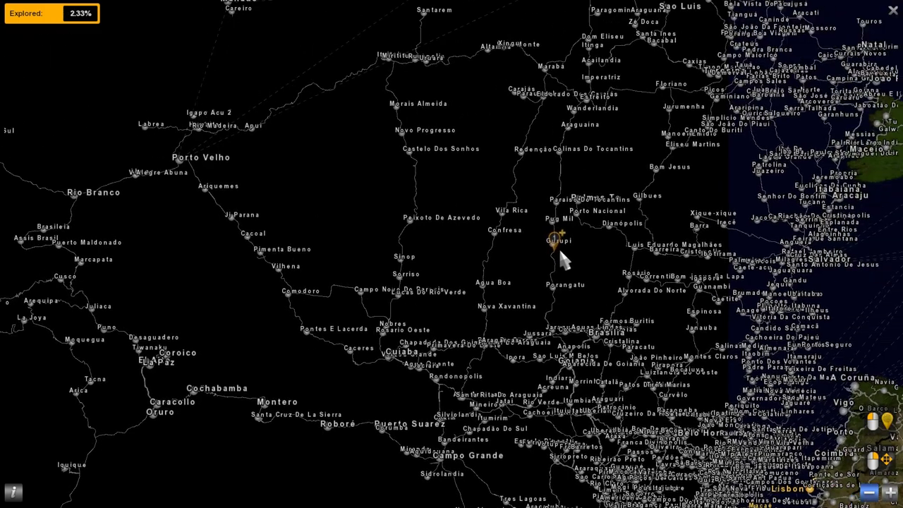
drag(554, 159, 621, 295)
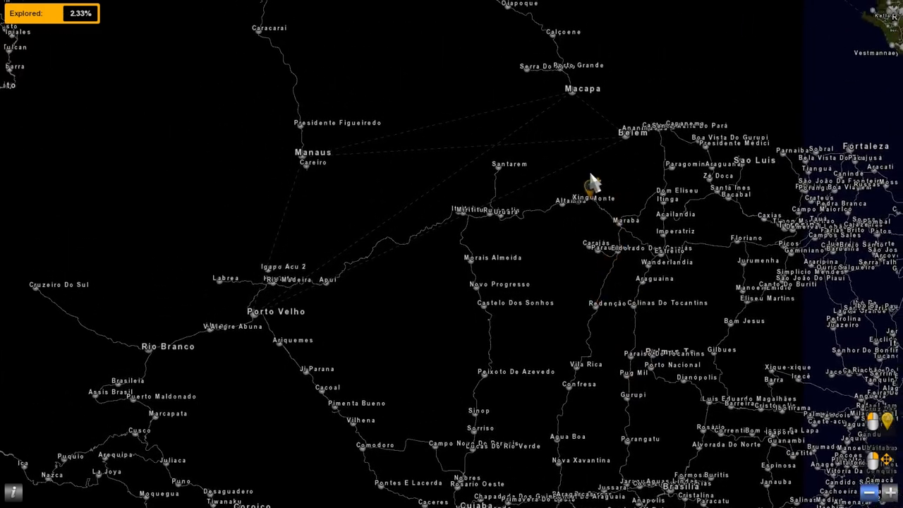
key(Up)
key(Up)
key(Left)
key(Left)
key(Up)
key(Left)
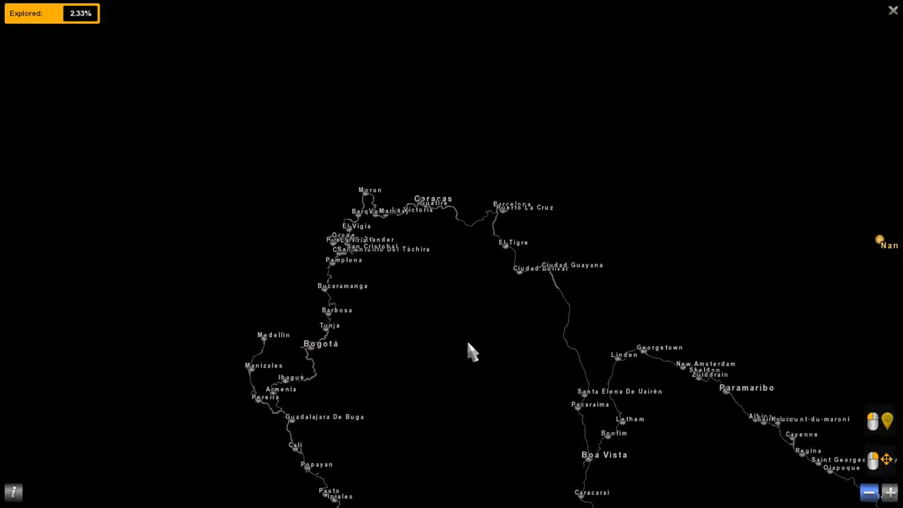
- Sweep south to Tierra del Fuego, then north via Buenos Aires to the Belem coast, zooming near Sobral
key(Down)
key(Right)
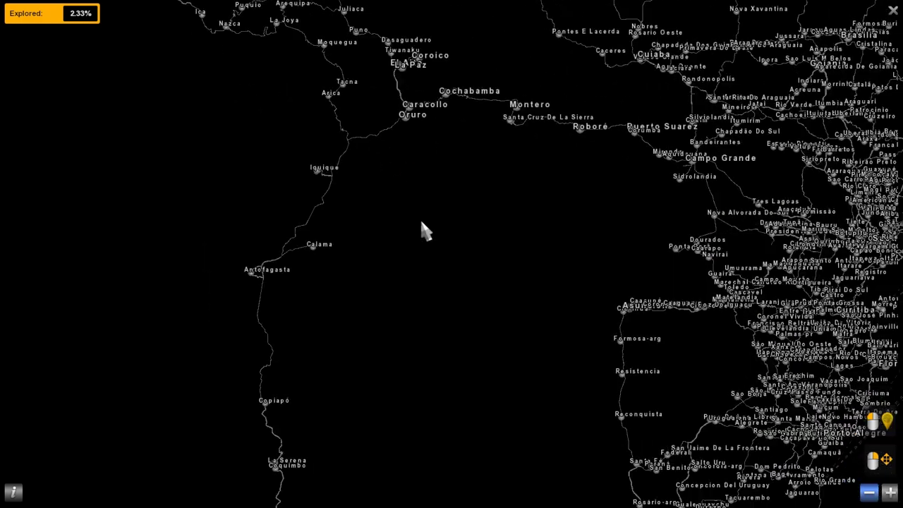
key(Down)
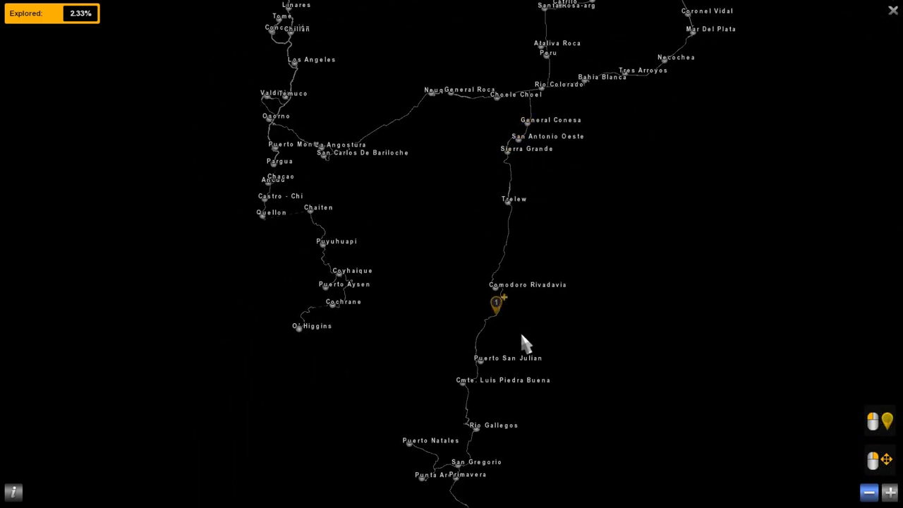
key(Up)
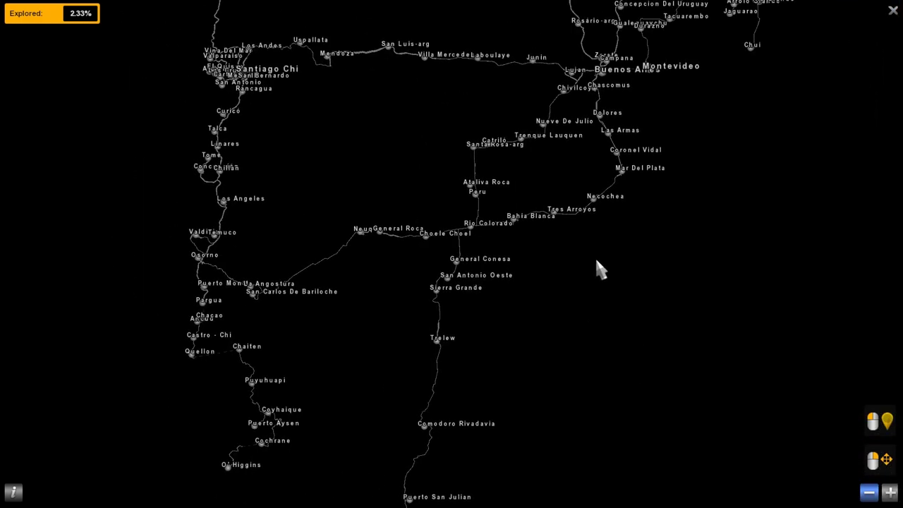
key(Up)
key(Right)
key(Up)
key(Right)
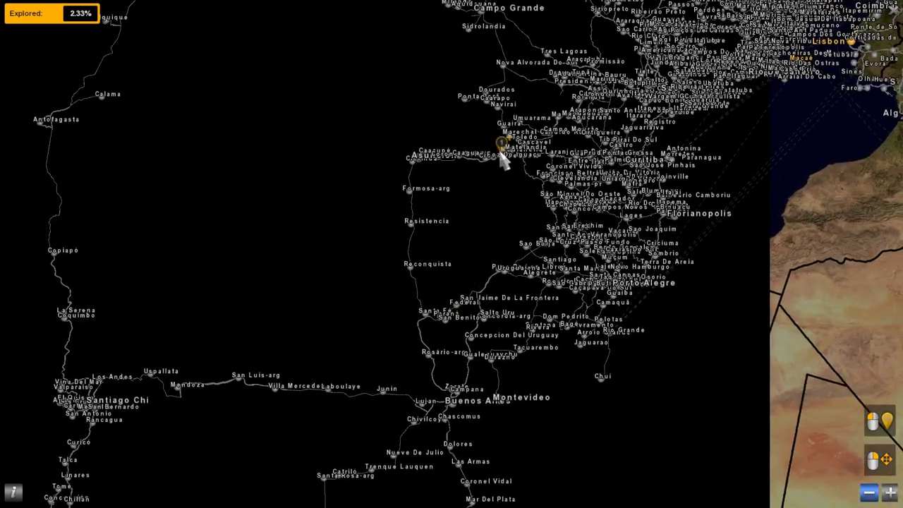
key(Up)
key(Right)
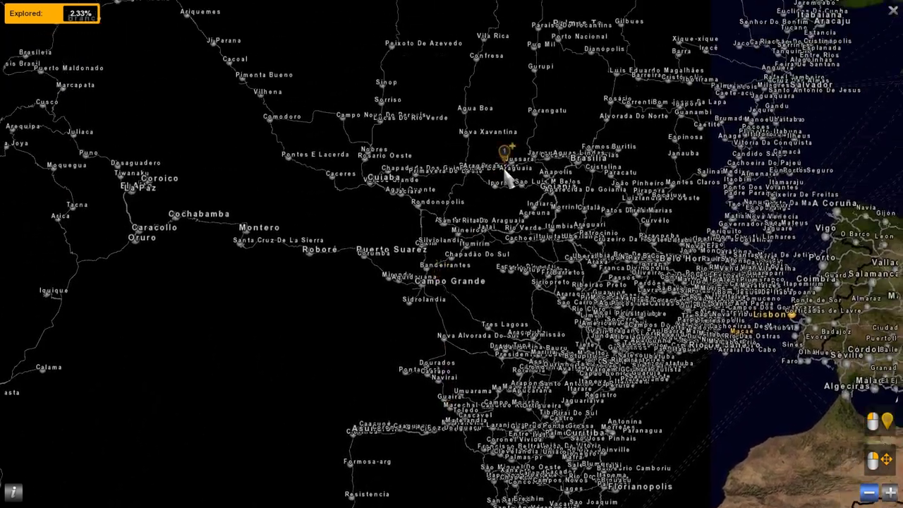
key(Up)
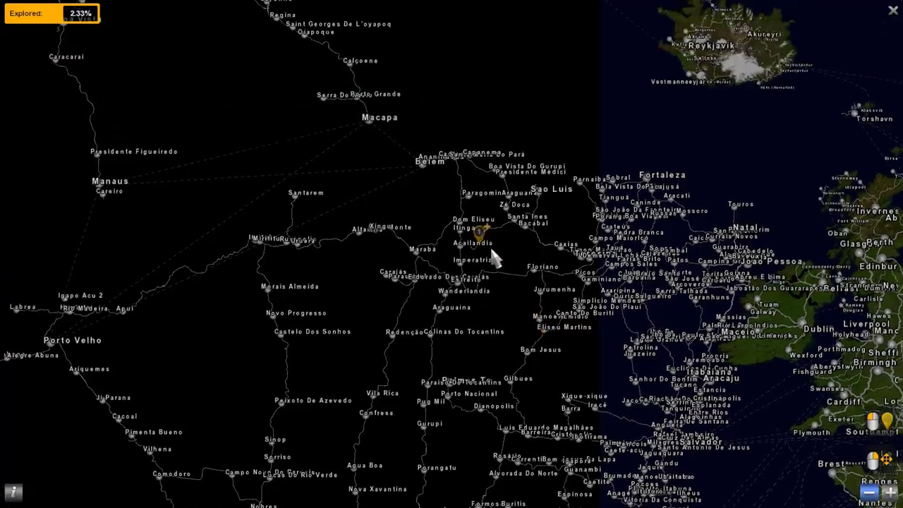
scroll(628, 201, up, 3)
scroll(616, 212, down, 3)
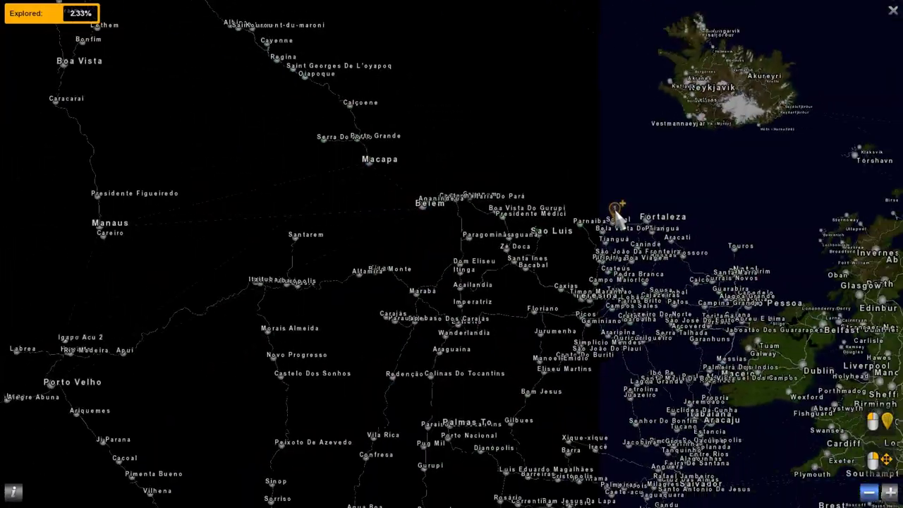
- Pan from central Europe to the UK and Iberia, then over Scandinavia and the Baltic
key(Right)
key(Up)
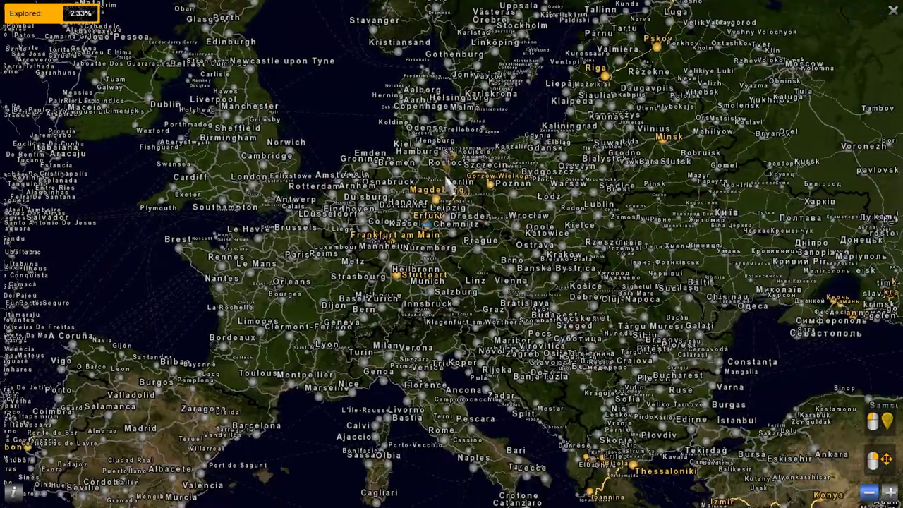
key(Left)
key(Up)
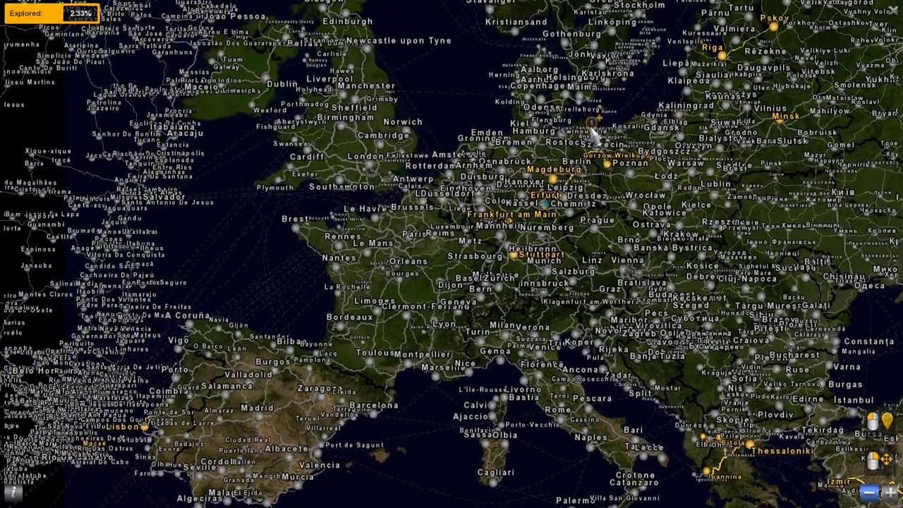
drag(593, 131, 511, 281)
drag(635, 244, 599, 269)
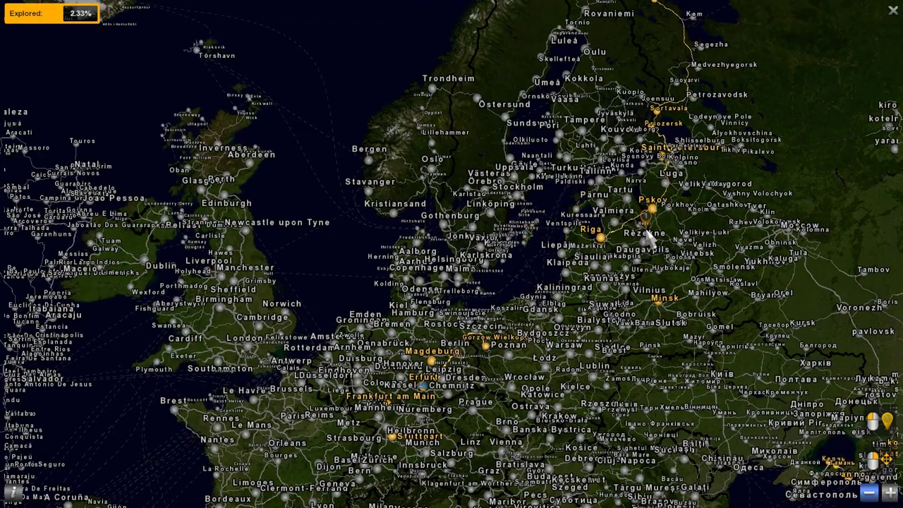
key(Right)
key(Down)
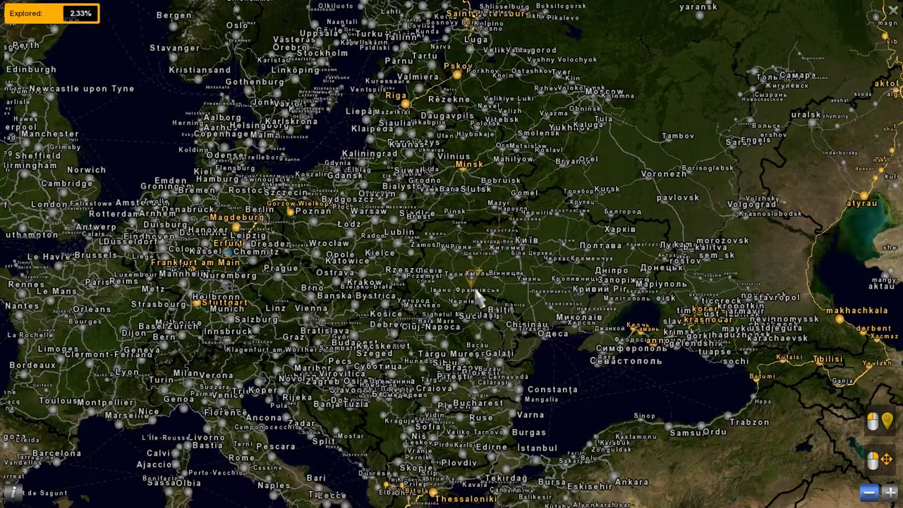
- Pan east toward Ukraine and the Caspian, then north toward Moscow and Scandinavia
drag(477, 297, 504, 168)
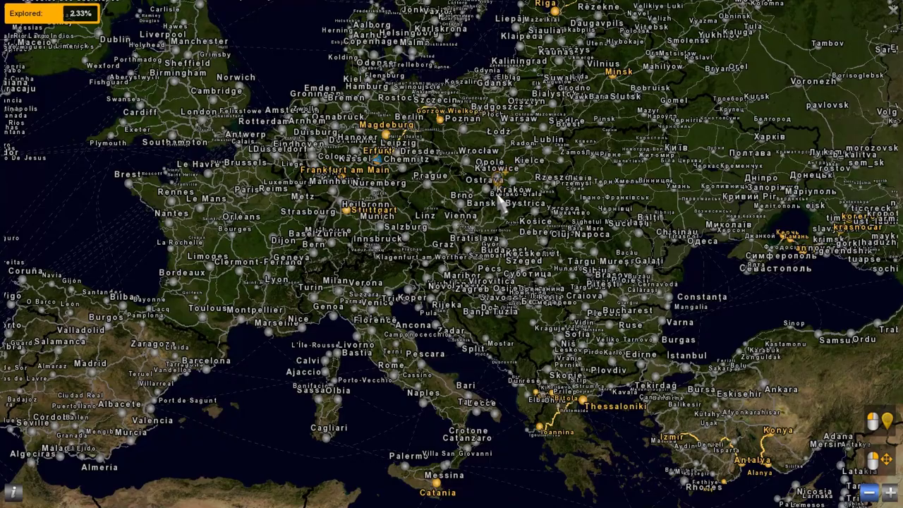
drag(547, 204, 422, 183)
drag(558, 166, 437, 169)
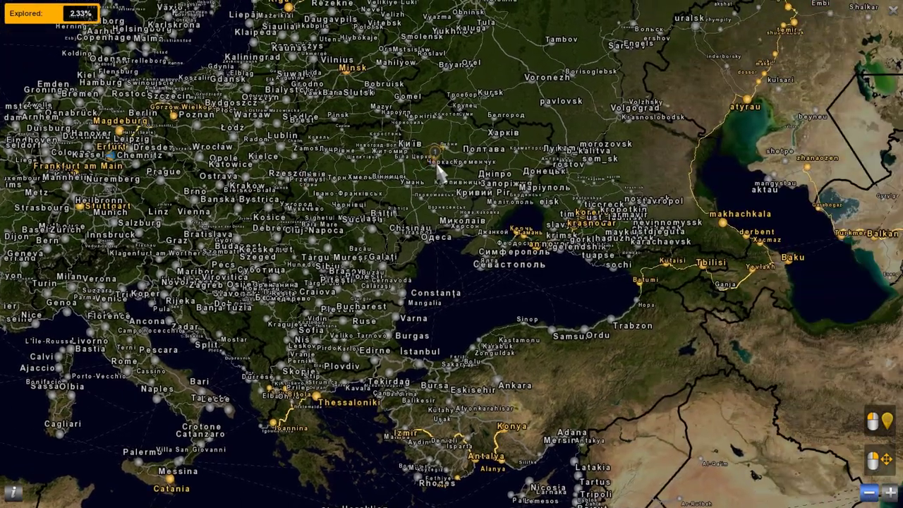
drag(487, 122, 465, 195)
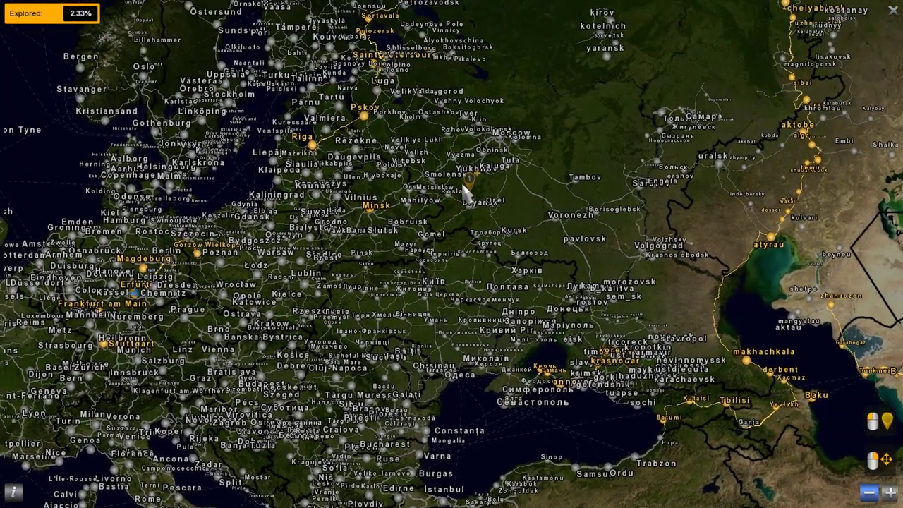
drag(500, 125, 518, 178)
drag(523, 125, 567, 188)
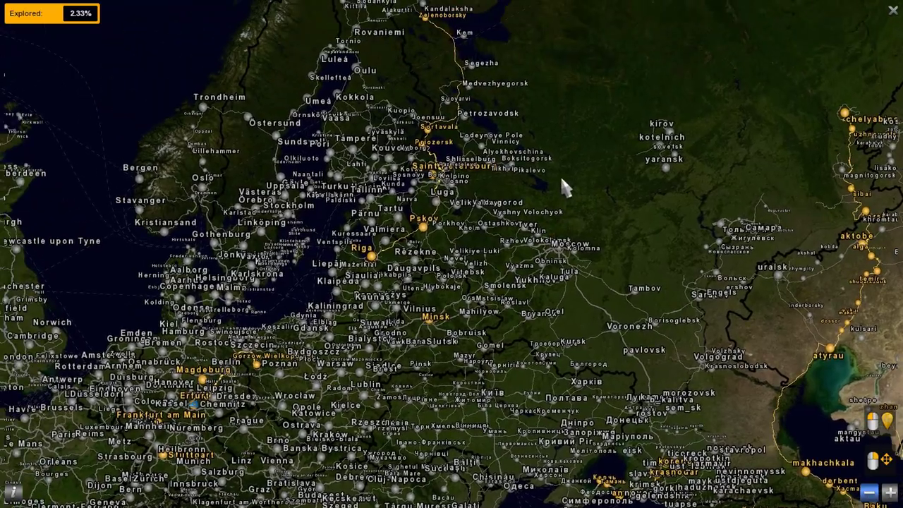
drag(466, 277, 480, 256)
- Pan from Britain south over Italy, the Balkans and the Mediterranean to North Africa
drag(520, 343, 490, 196)
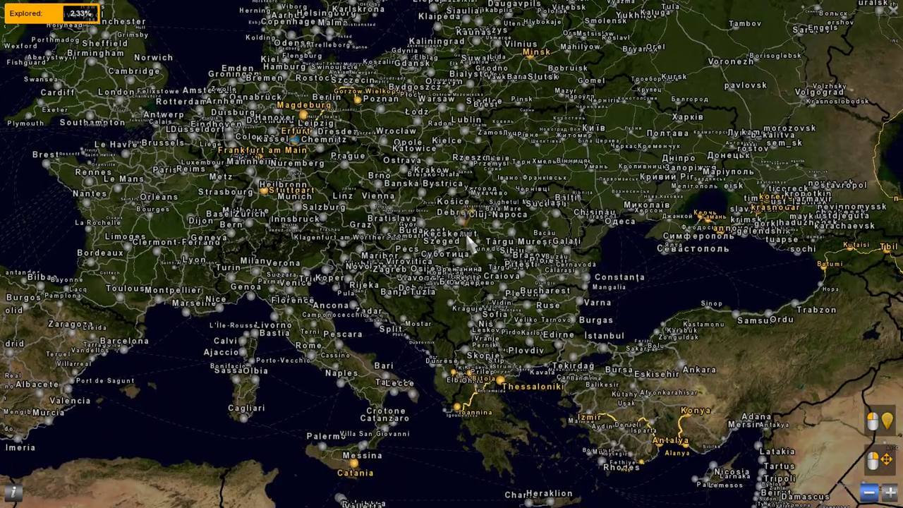
drag(384, 260, 471, 300)
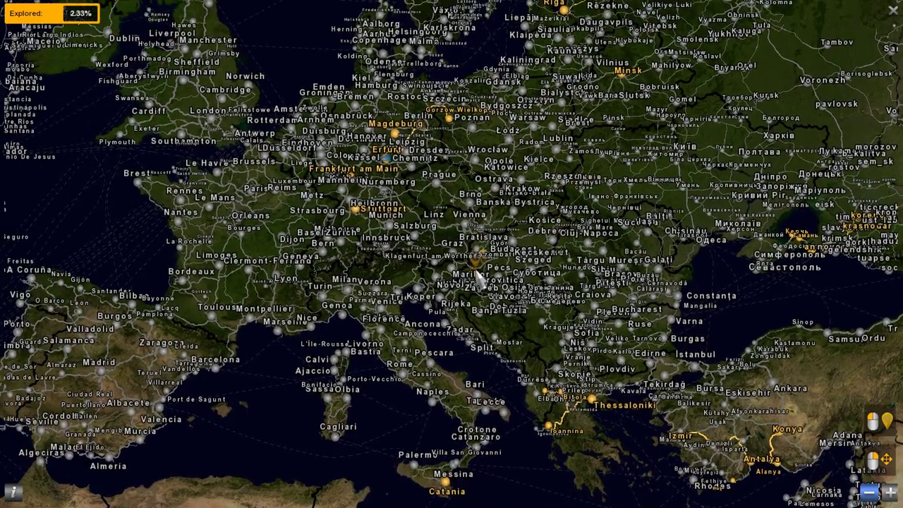
drag(440, 212, 466, 236)
drag(460, 199, 429, 234)
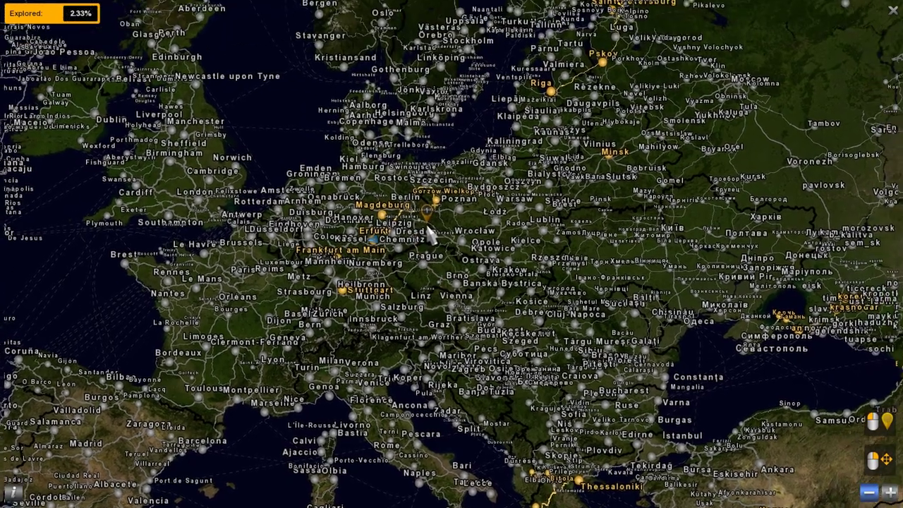
drag(438, 286, 445, 233)
drag(482, 283, 498, 195)
drag(418, 306, 451, 208)
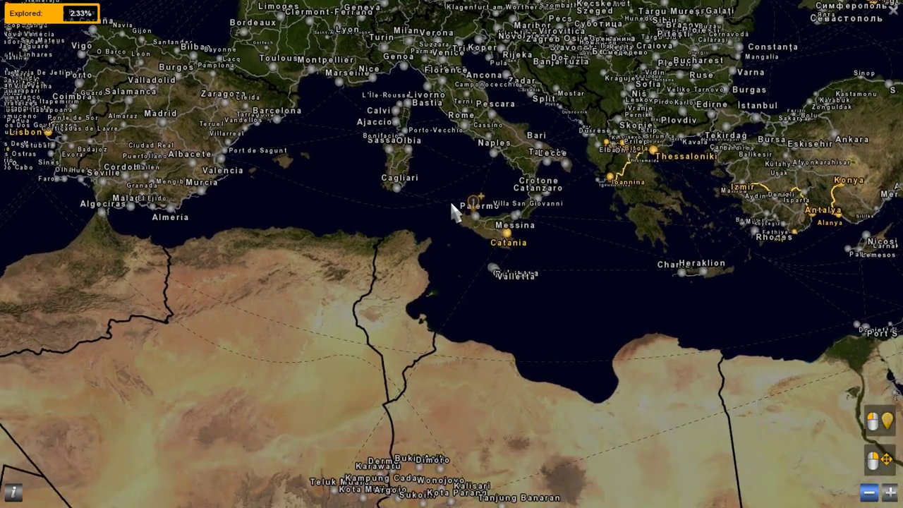
- Pan back north over Europe, then north-east toward Russia and Kazakhstan
drag(565, 251, 528, 257)
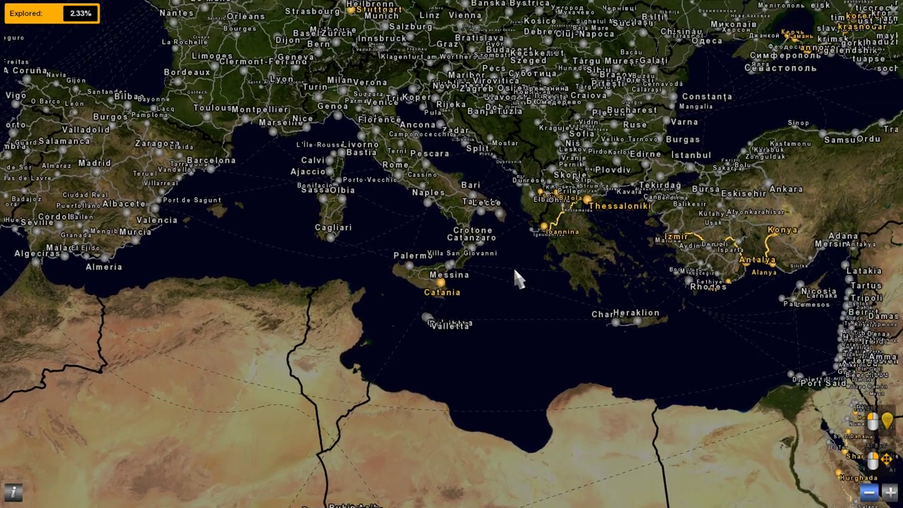
key(Up)
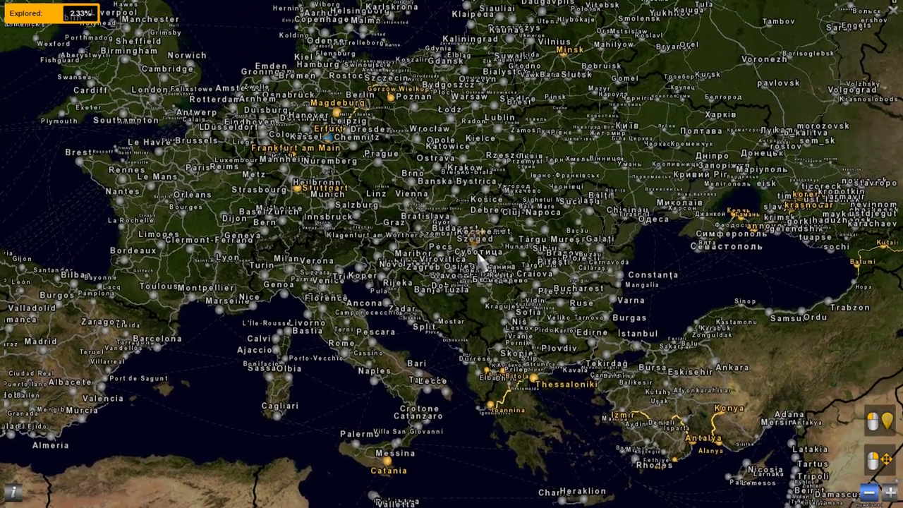
key(Up)
drag(486, 223, 475, 254)
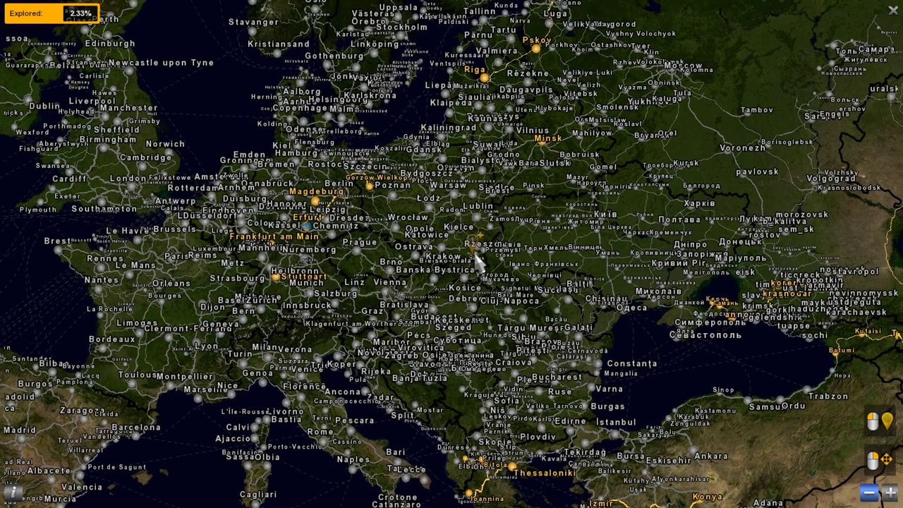
key(Down)
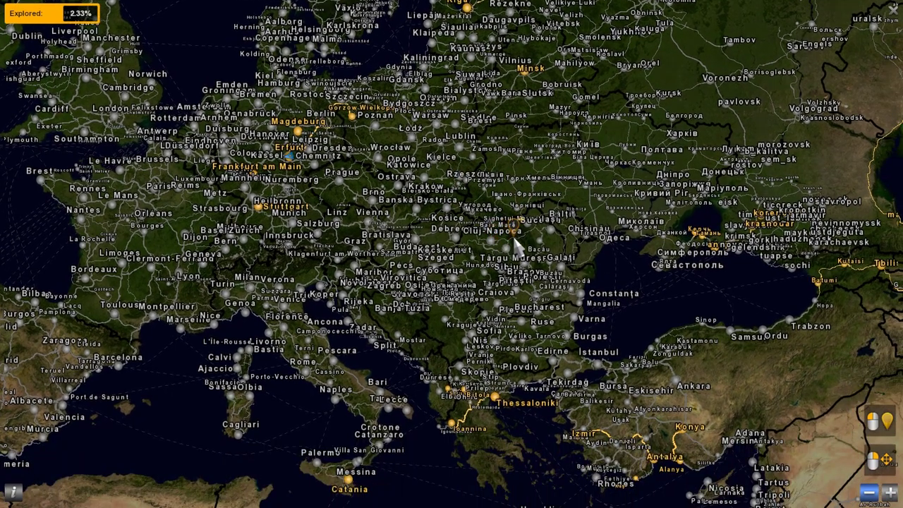
key(Up+Right)
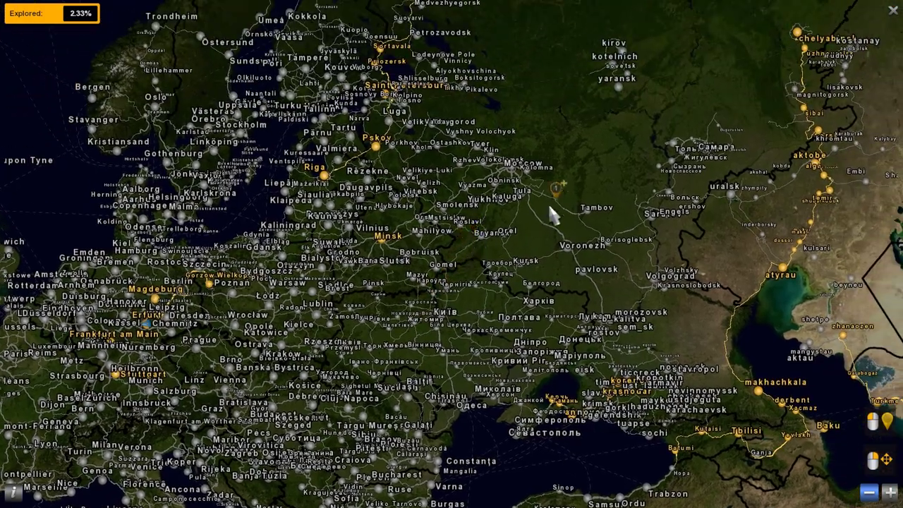
drag(553, 216, 471, 235)
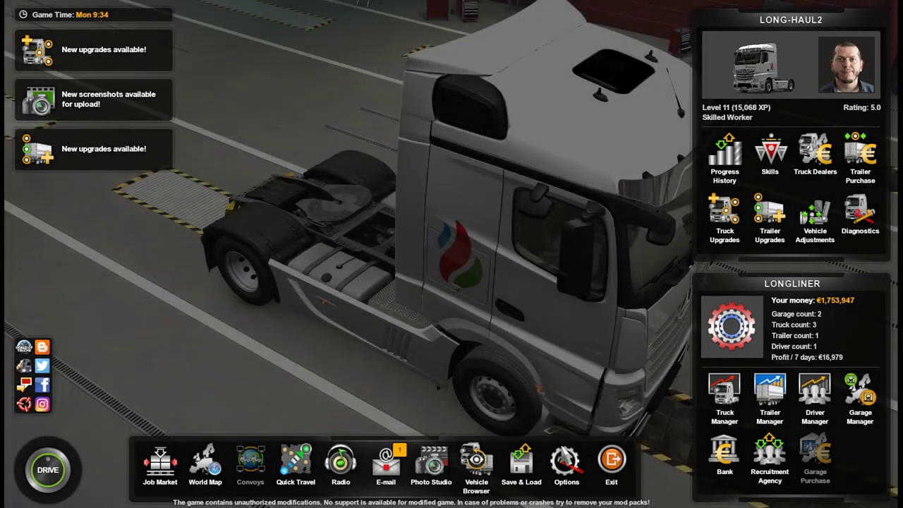
- Exit to the Launchpad and confirm leaving the current profile
key(Escape)
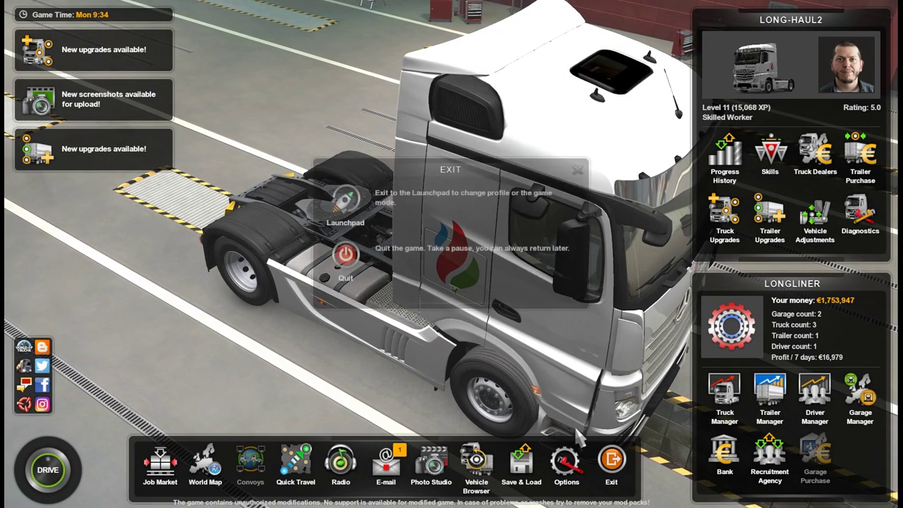
click(351, 205)
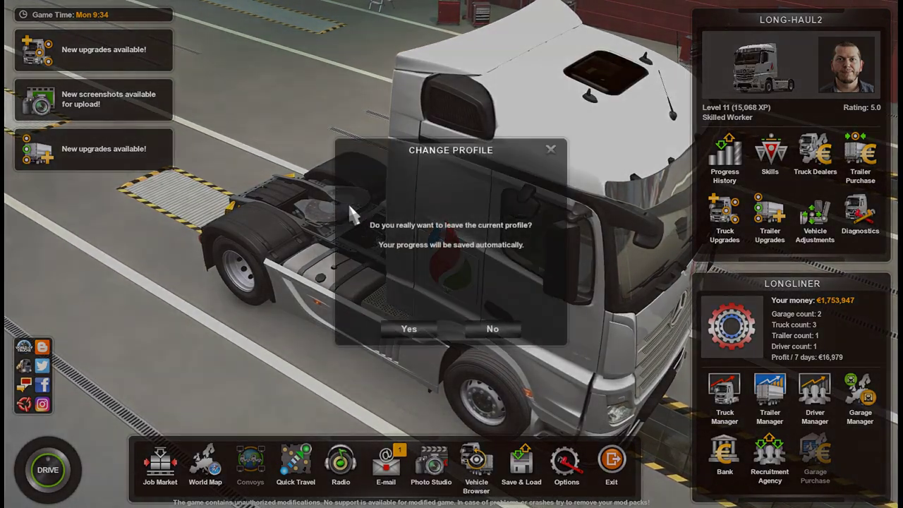
click(424, 321)
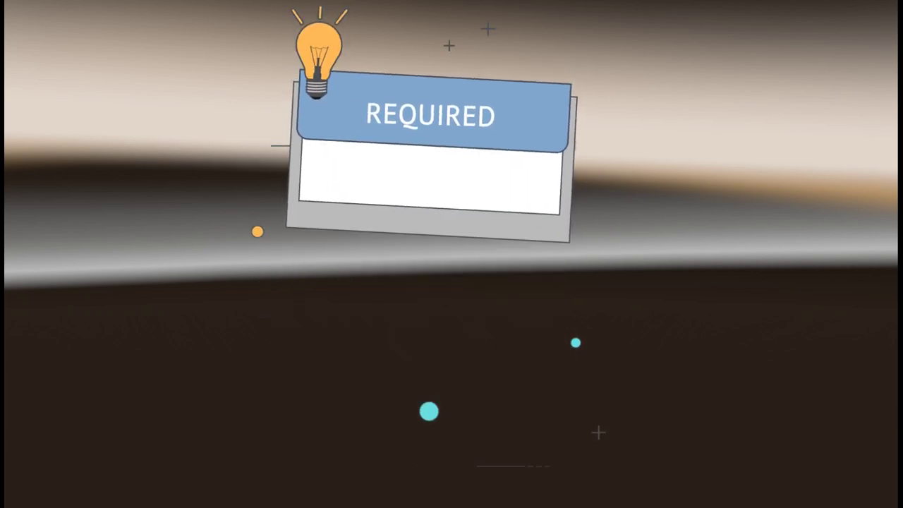
- Scroll the active mods down to Road to Aral, The Great Steppe and Java Road Revolution
scroll(776, 317, down, 15)
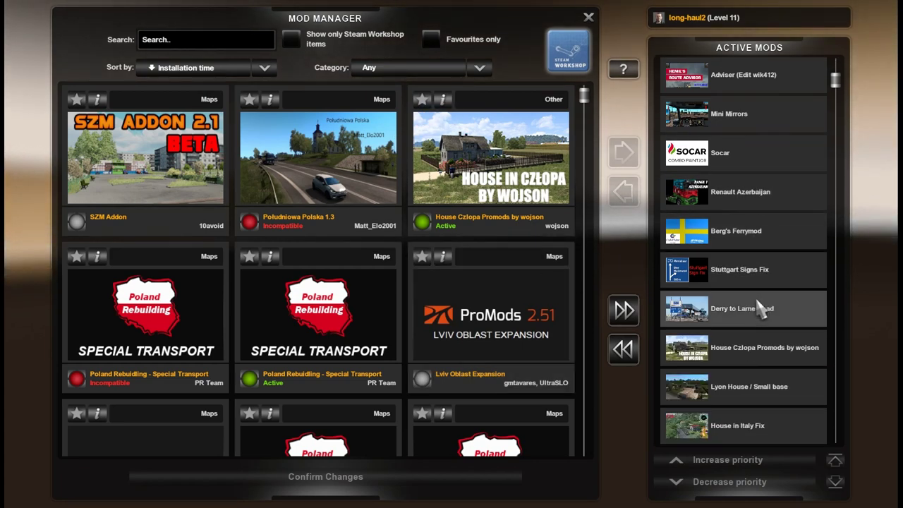
scroll(758, 308, down, 20)
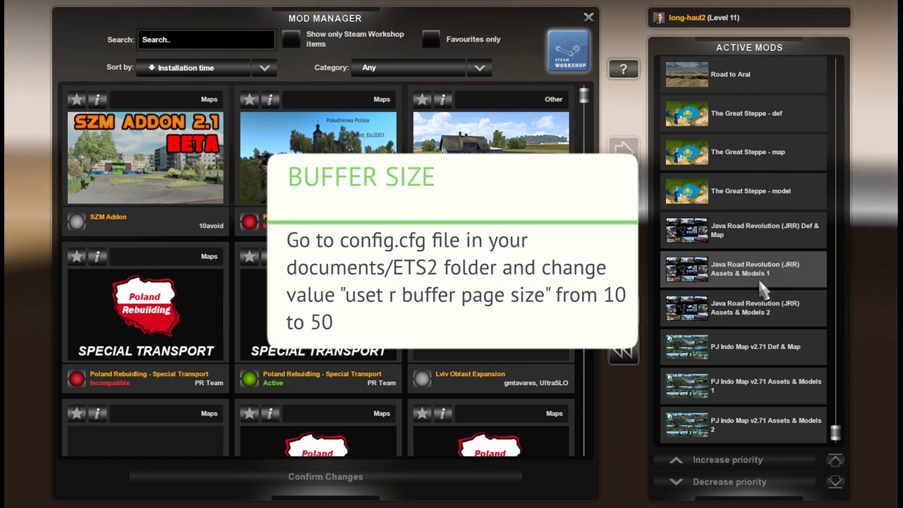
scroll(755, 342, up, 2)
scroll(755, 344, down, 2)
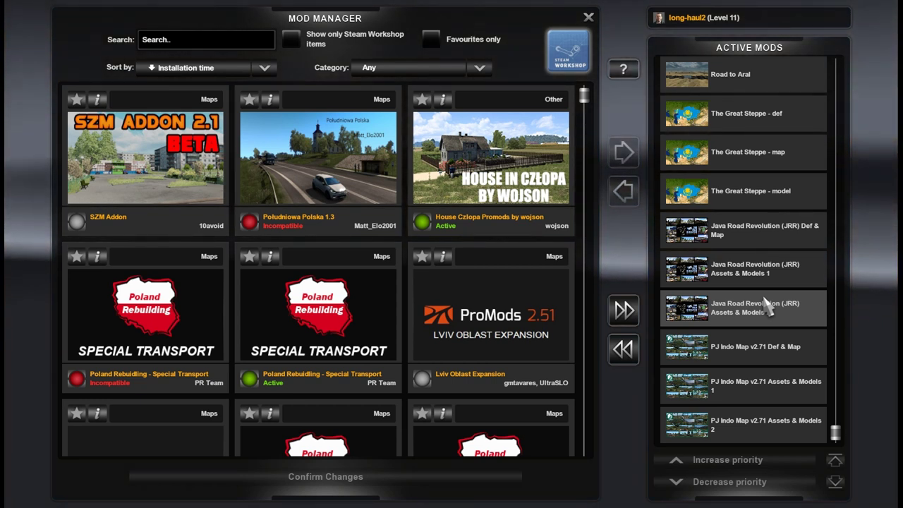
scroll(763, 316, up, 1)
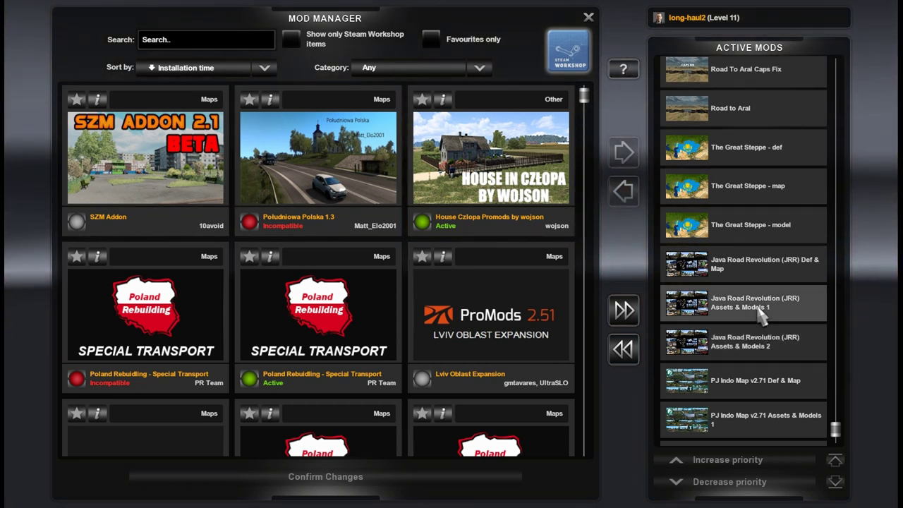
scroll(763, 316, down, 1)
scroll(763, 315, up, 6)
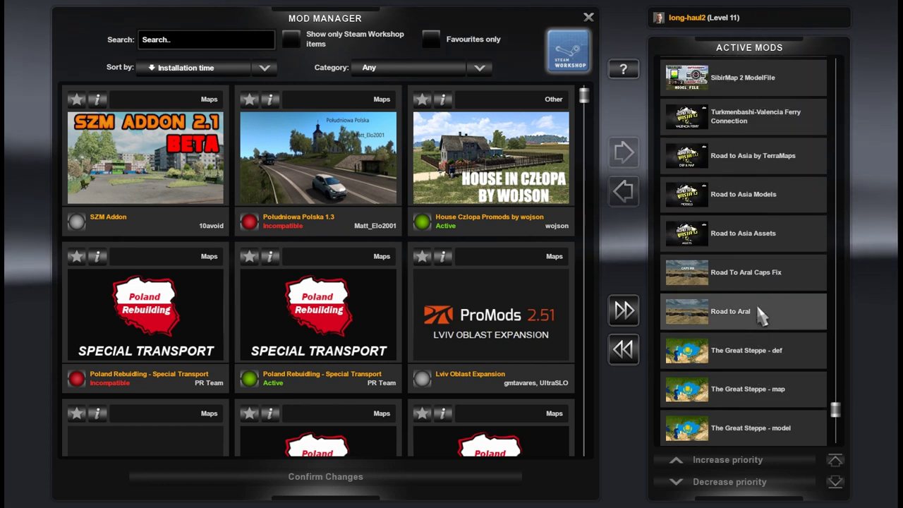
scroll(762, 315, down, 6)
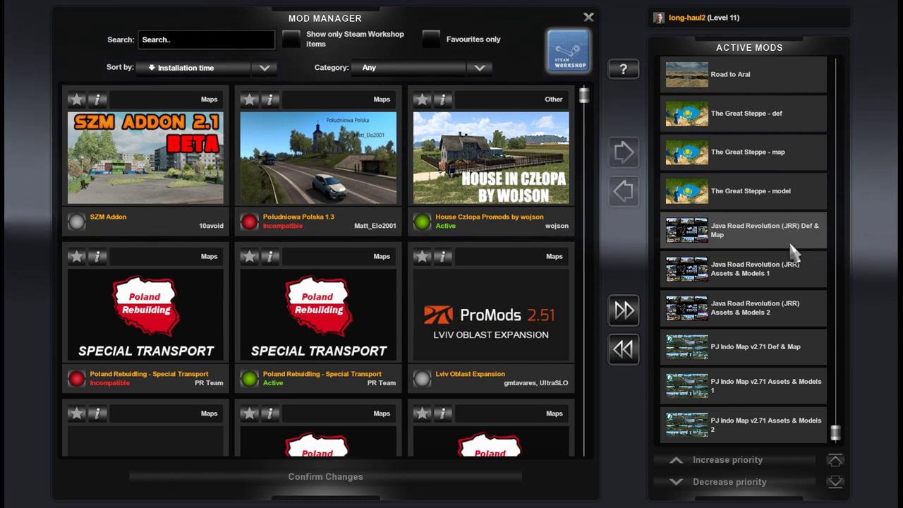
- Scroll up the active mods and select Road to Asia by TerraMaps, above Road To Aral Caps Fix
scroll(790, 252, up, 3)
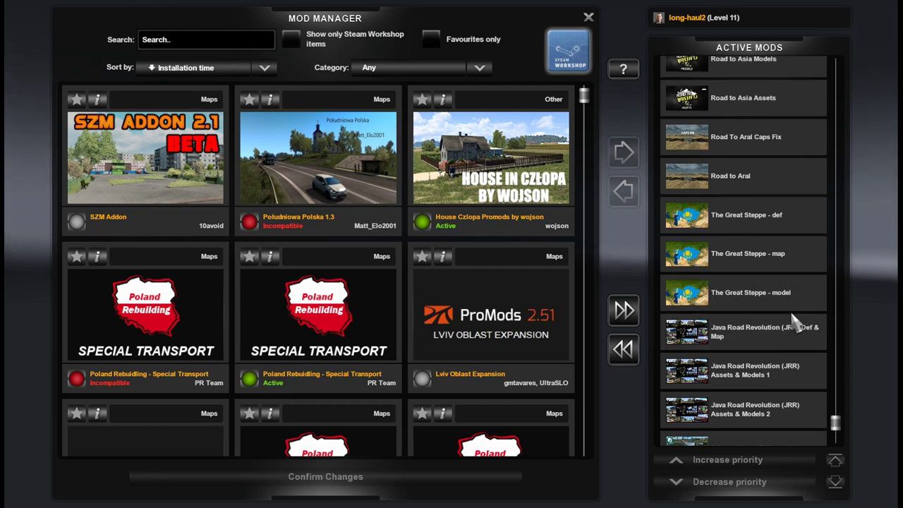
scroll(796, 322, up, 1)
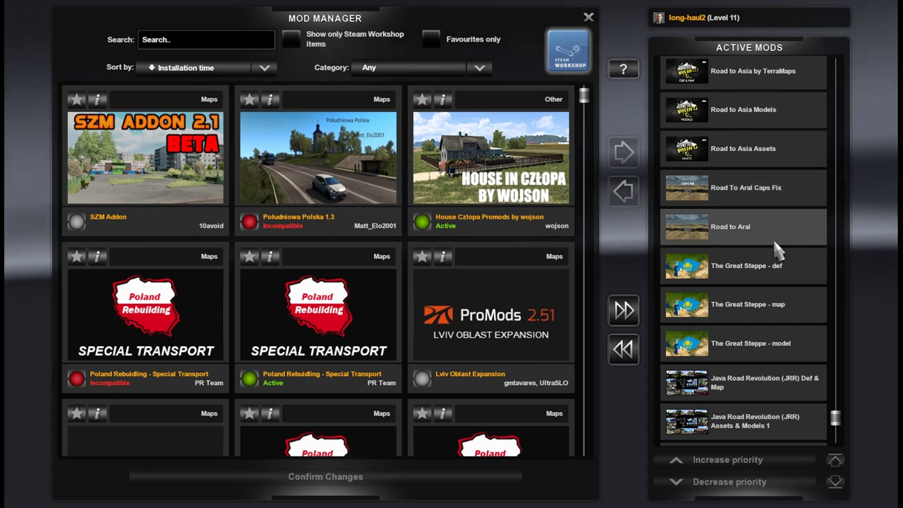
scroll(777, 249, up, 6)
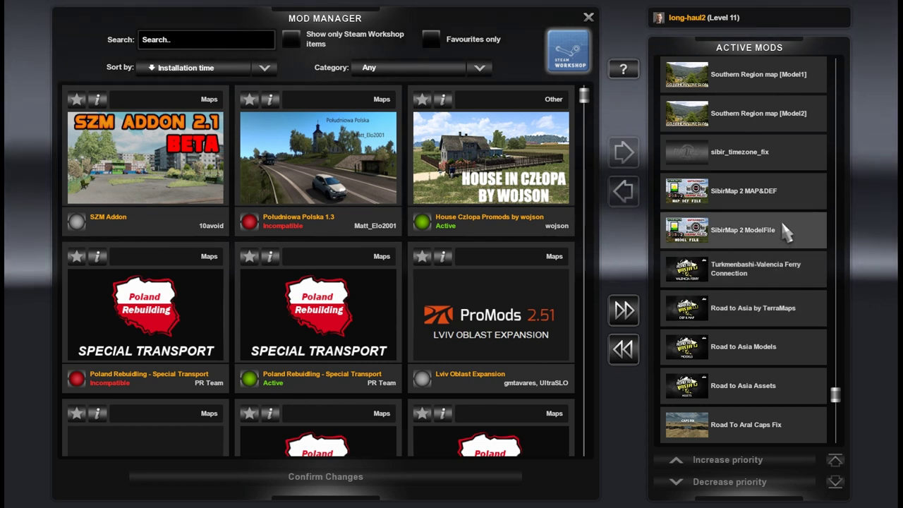
click(716, 305)
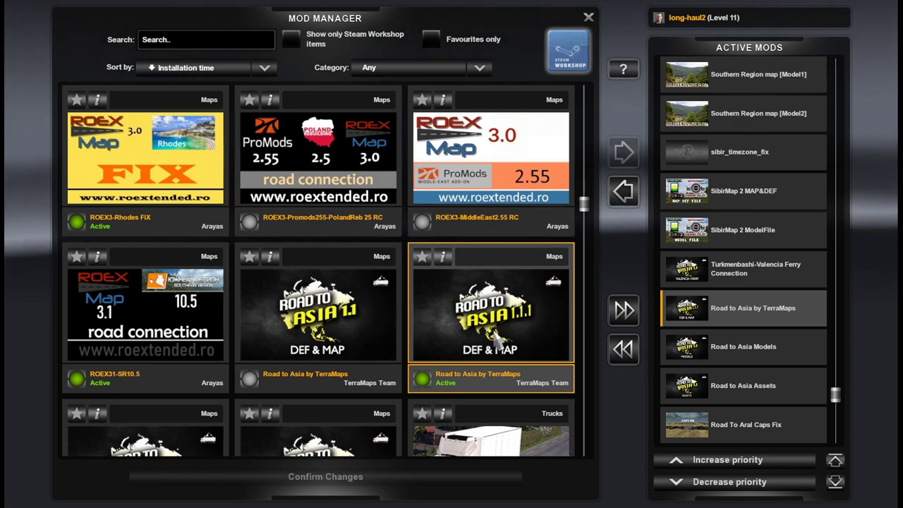
- Select SibirMap 2 ModelFile and scroll up the load order toward the ProMods packages
scroll(769, 272, up, 1)
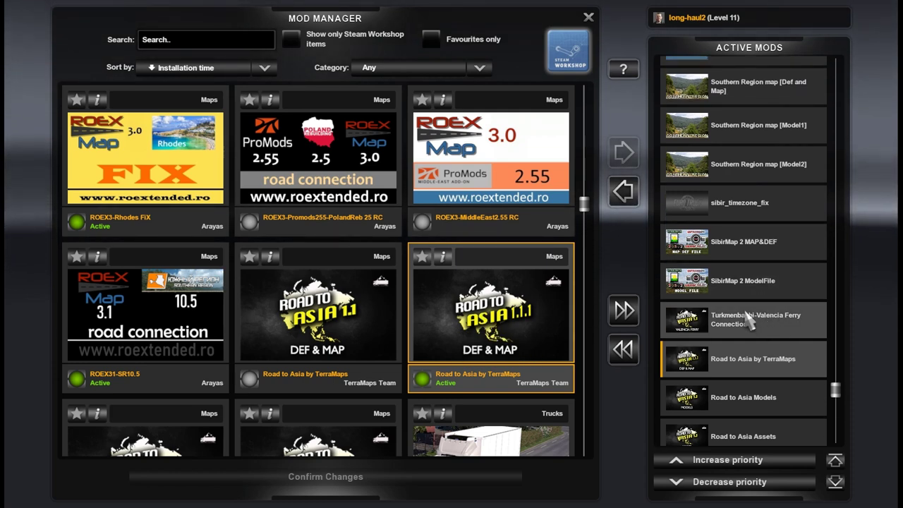
click(779, 282)
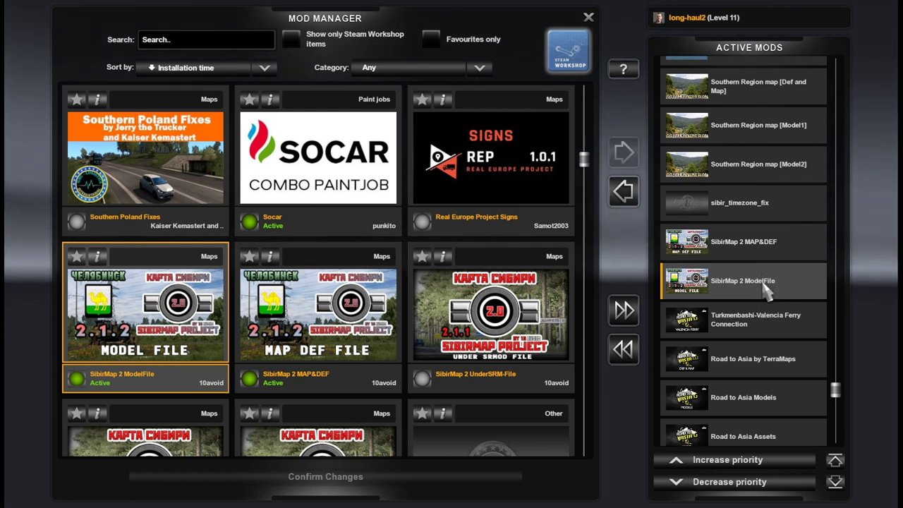
scroll(765, 282, up, 1)
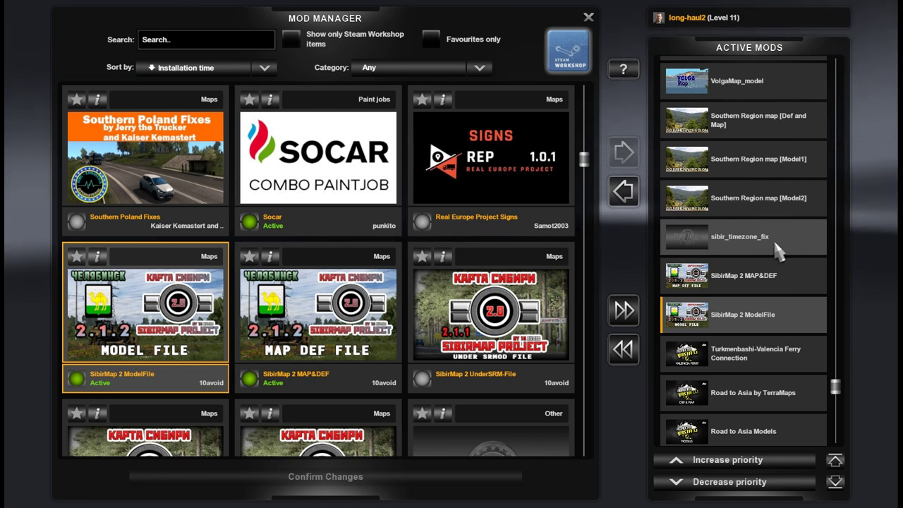
scroll(776, 257, up, 2)
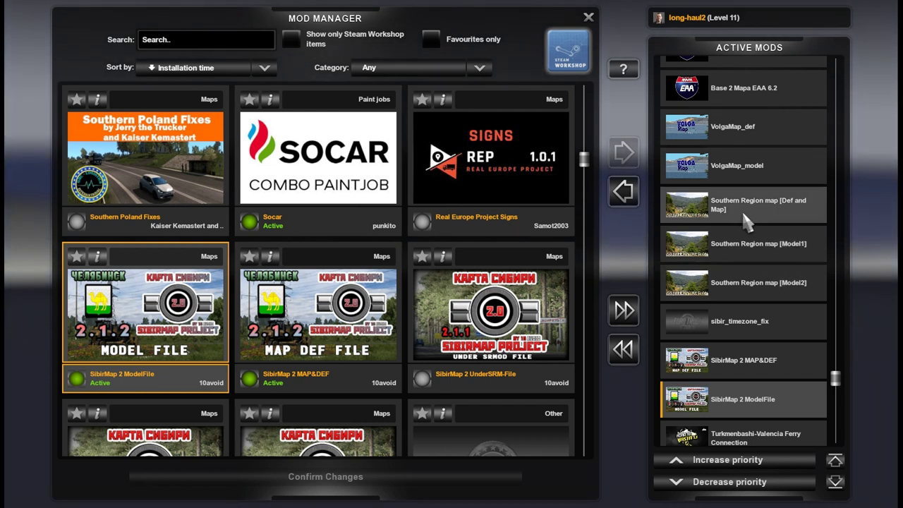
scroll(770, 264, up, 2)
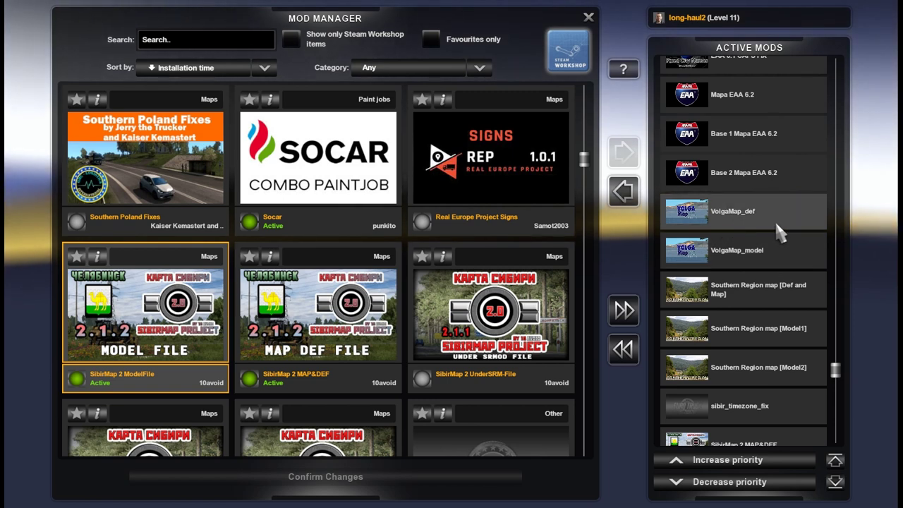
scroll(779, 224, up, 1)
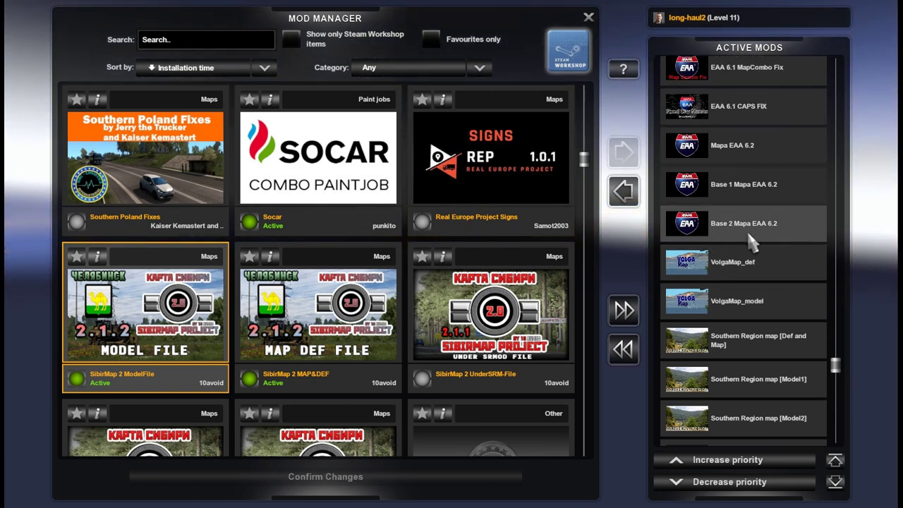
scroll(754, 254, up, 1)
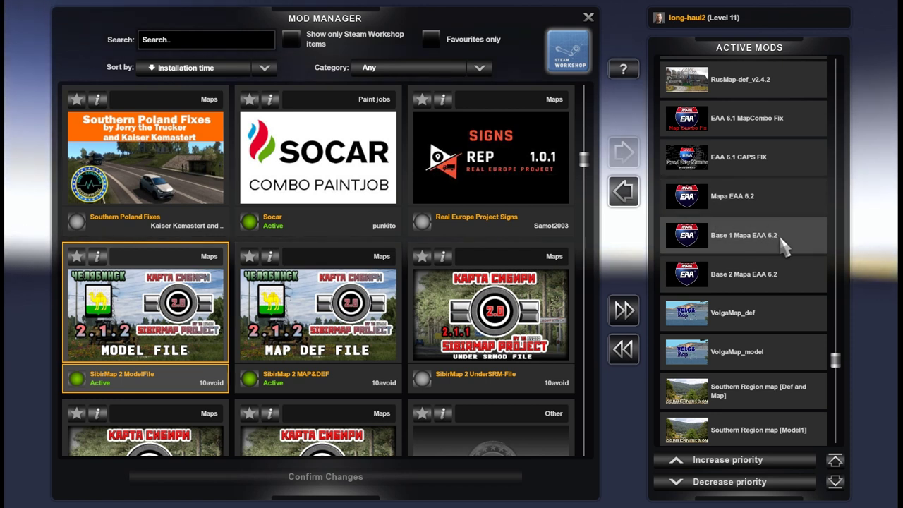
scroll(725, 245, up, 1)
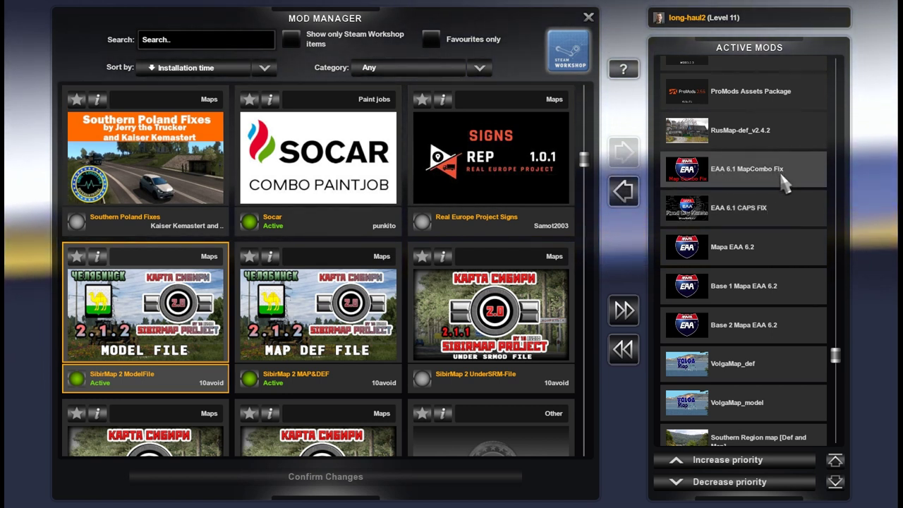
- Scroll further up past the ProMods packages to Red Sea Assets and ProMods Addon - Emden
scroll(787, 177, up, 1)
scroll(792, 224, up, 2)
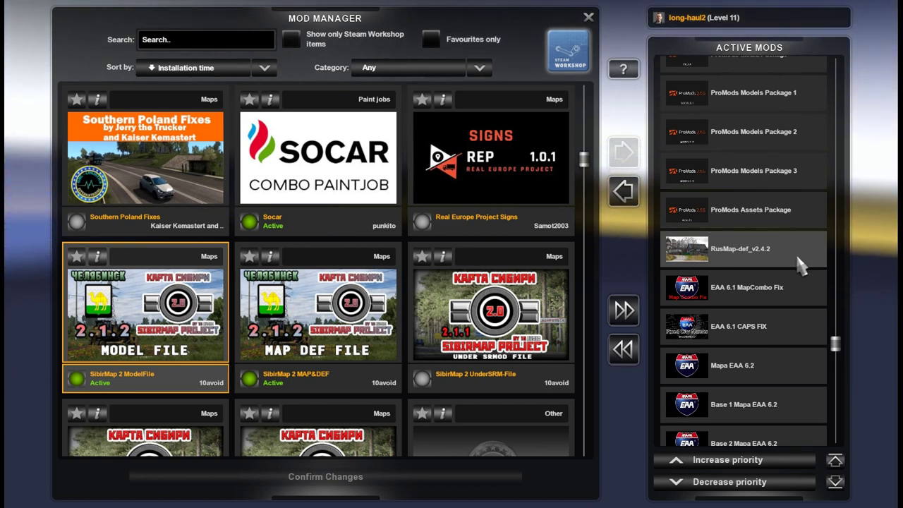
scroll(801, 263, up, 1)
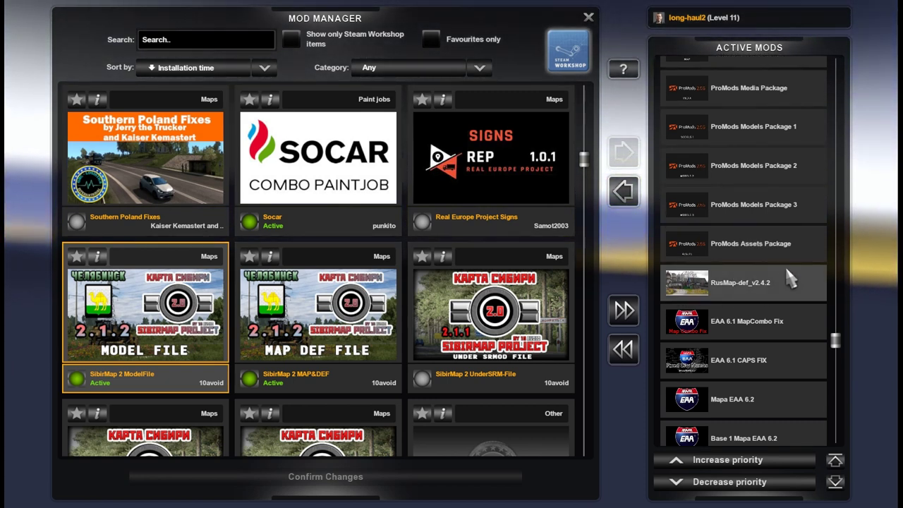
scroll(777, 256, up, 1)
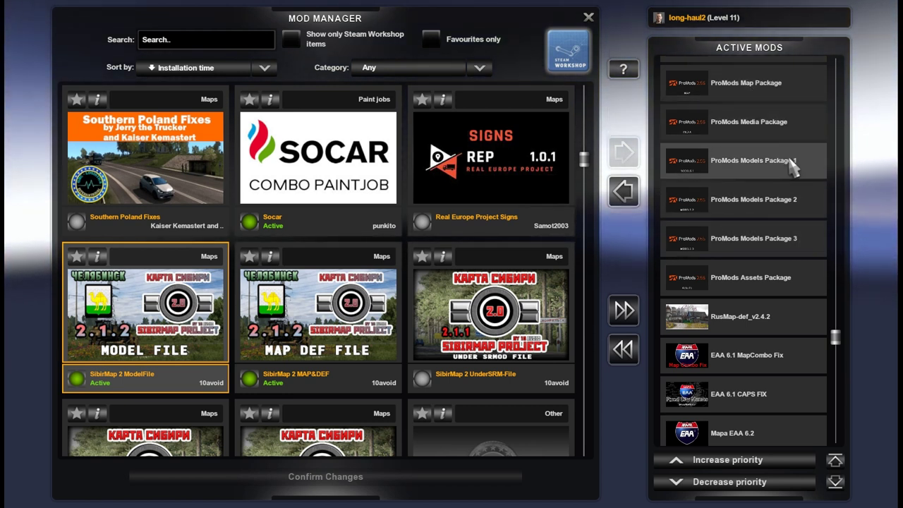
scroll(792, 163, up, 3)
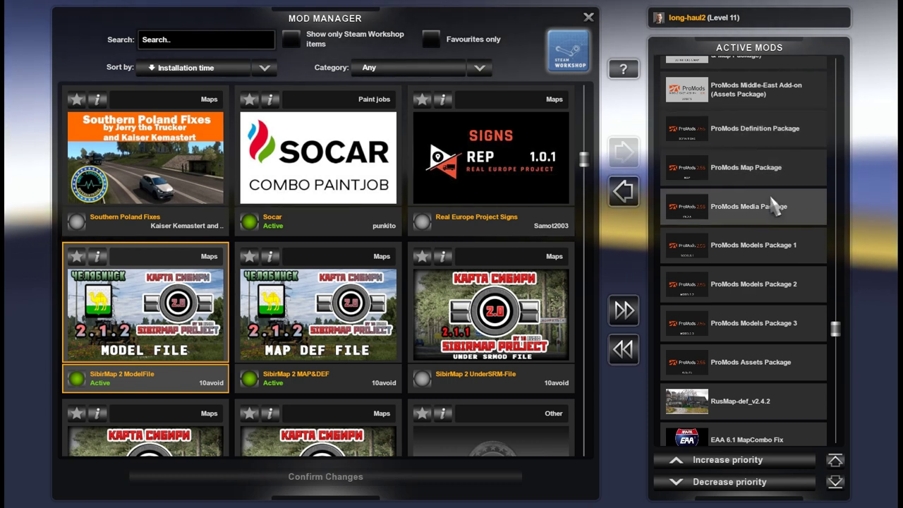
scroll(776, 205, up, 3)
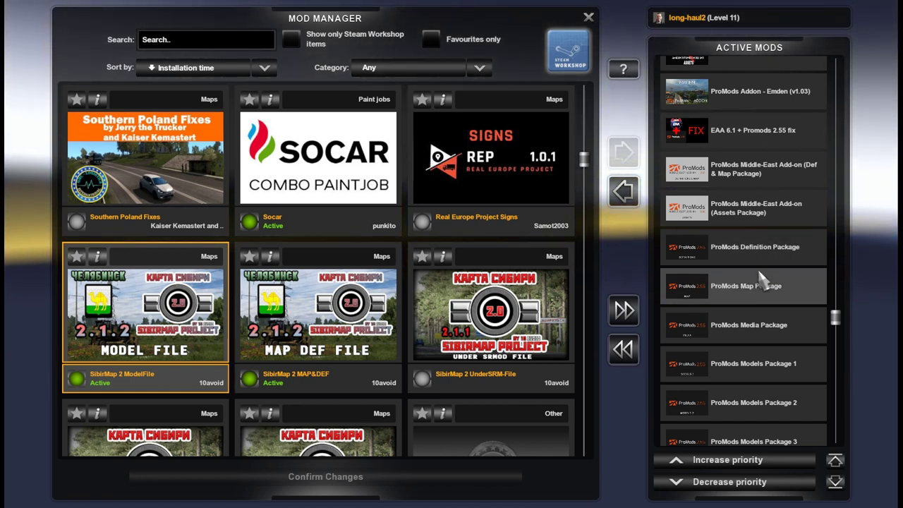
scroll(771, 299, down, 2)
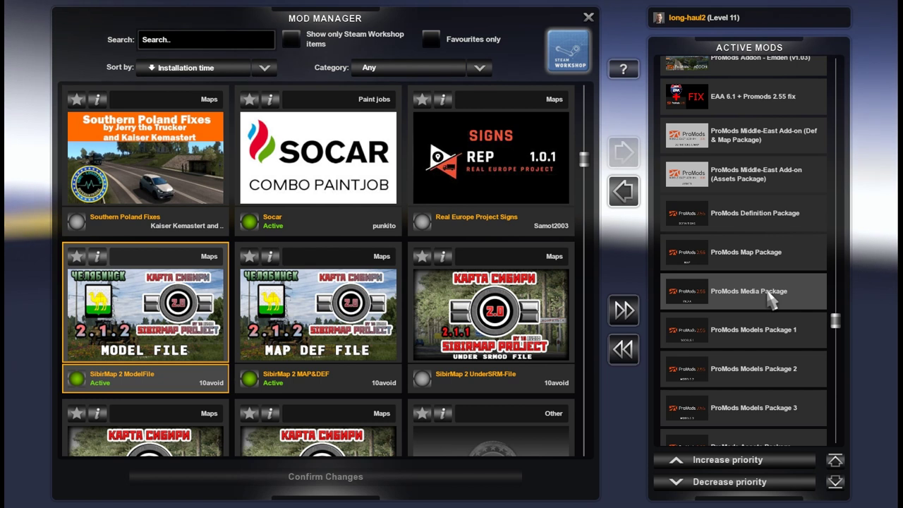
scroll(771, 300, down, 1)
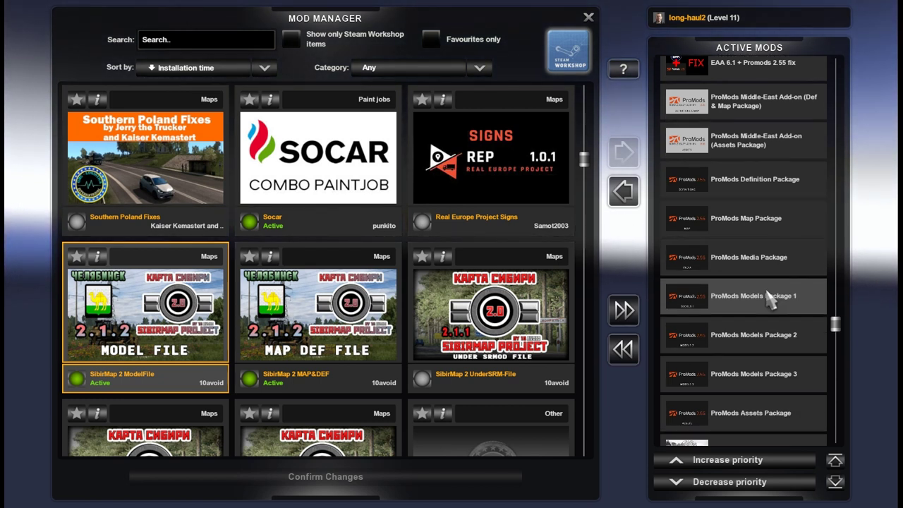
scroll(773, 303, up, 1)
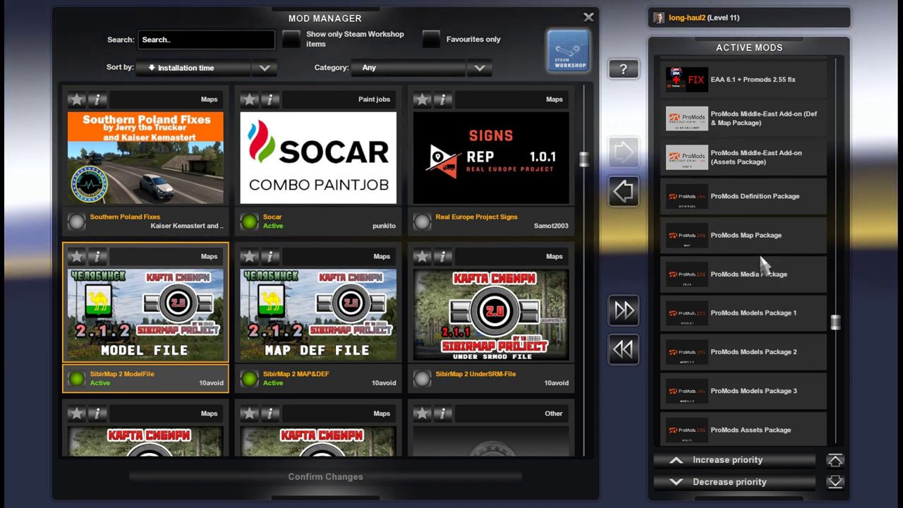
scroll(777, 304, up, 2)
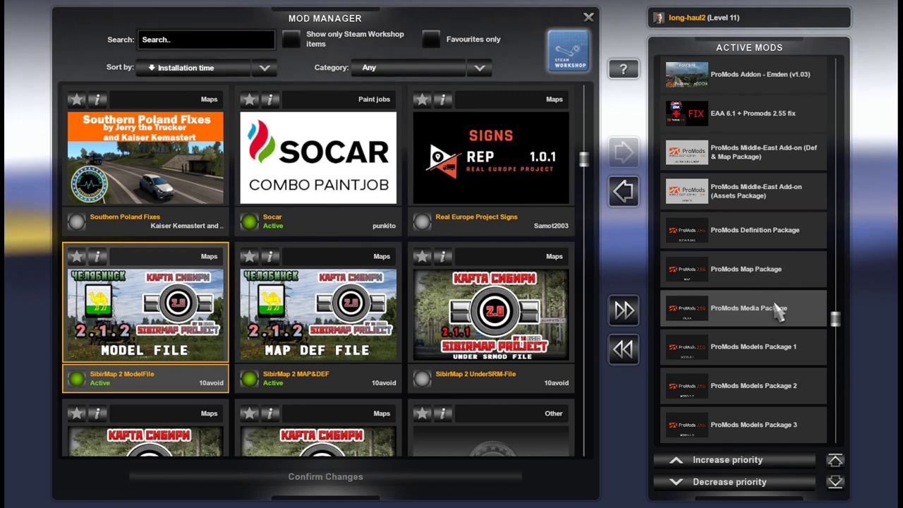
scroll(775, 311, up, 3)
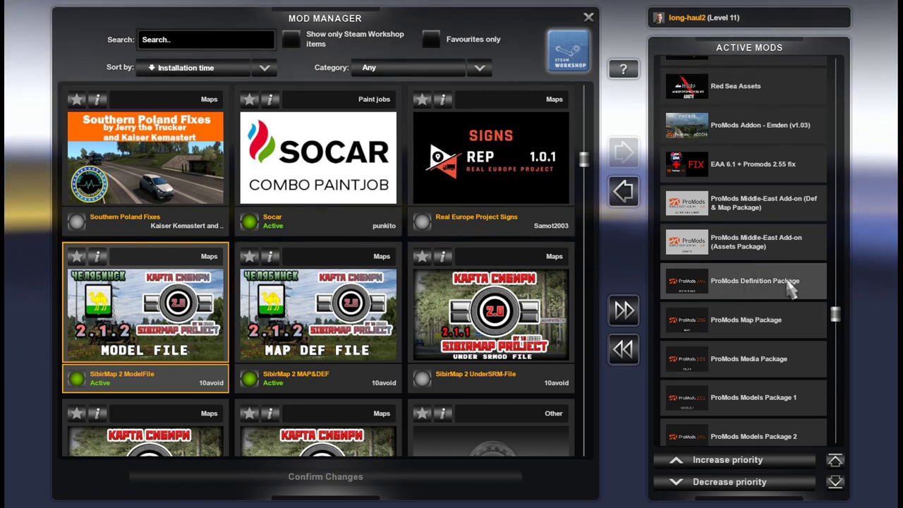
- Scroll the load order up past Project Greenland and Viva Malta to MK Rework ComboFix and Macedonia Rework
scroll(775, 346, up, 2)
scroll(775, 346, up, 2)
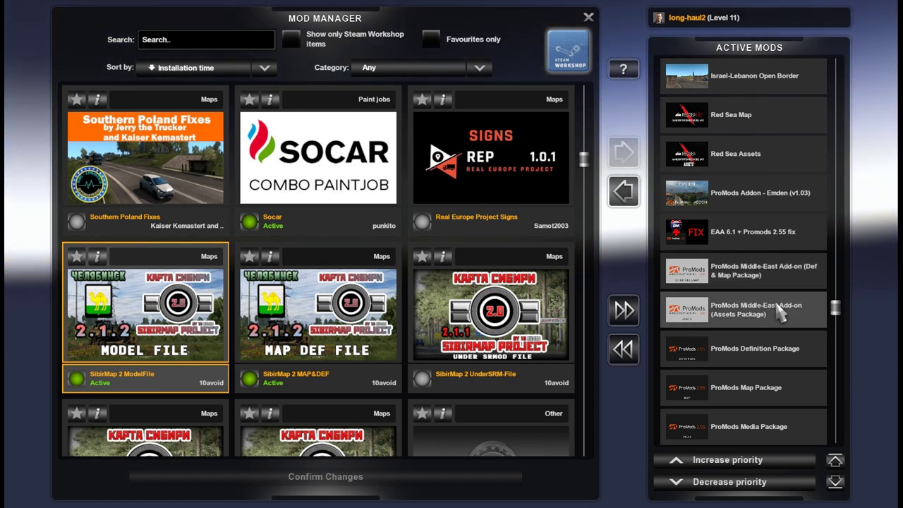
scroll(764, 311, up, 1)
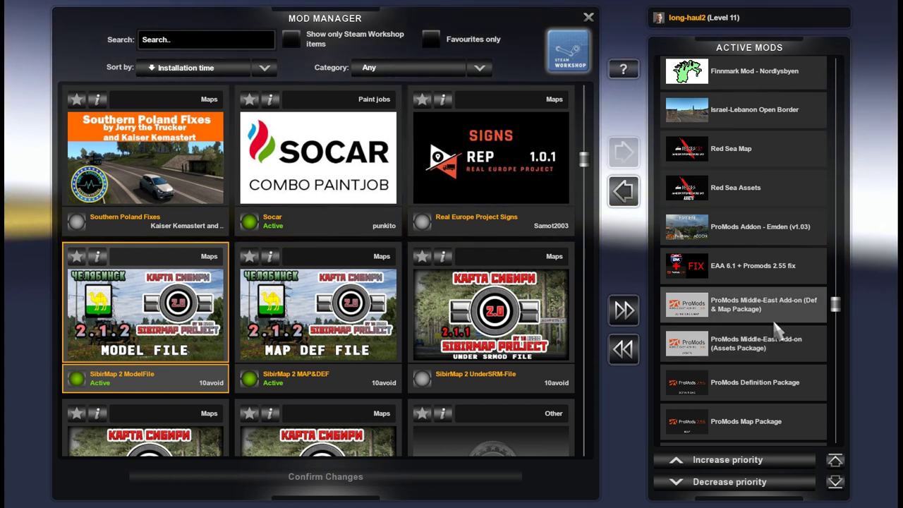
scroll(774, 330, up, 1)
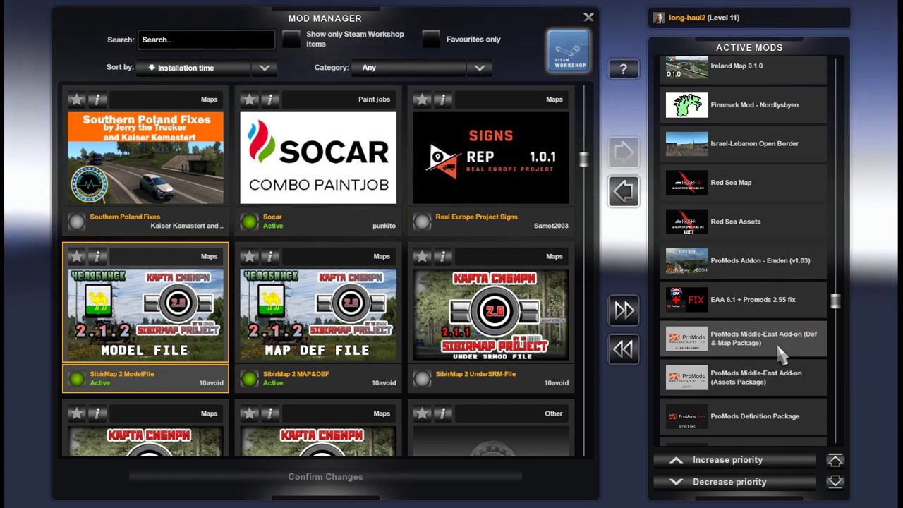
scroll(780, 353, up, 1)
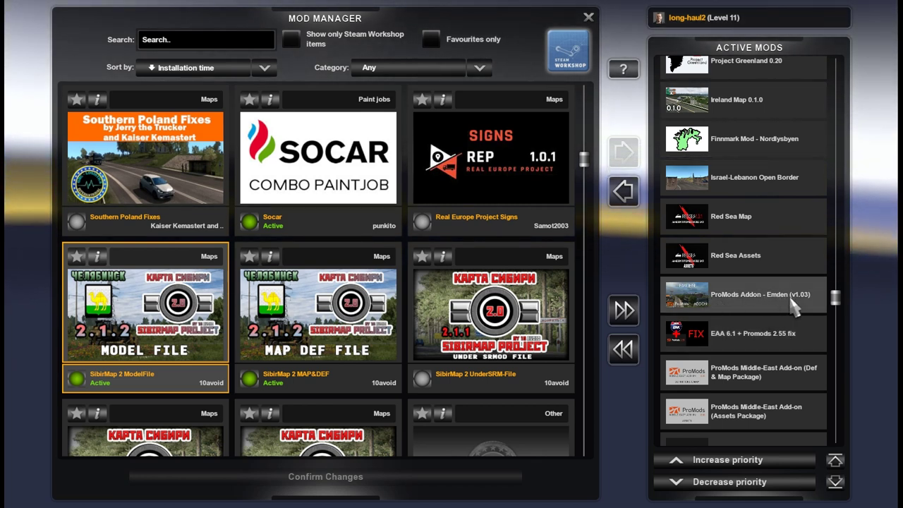
scroll(796, 300, up, 1)
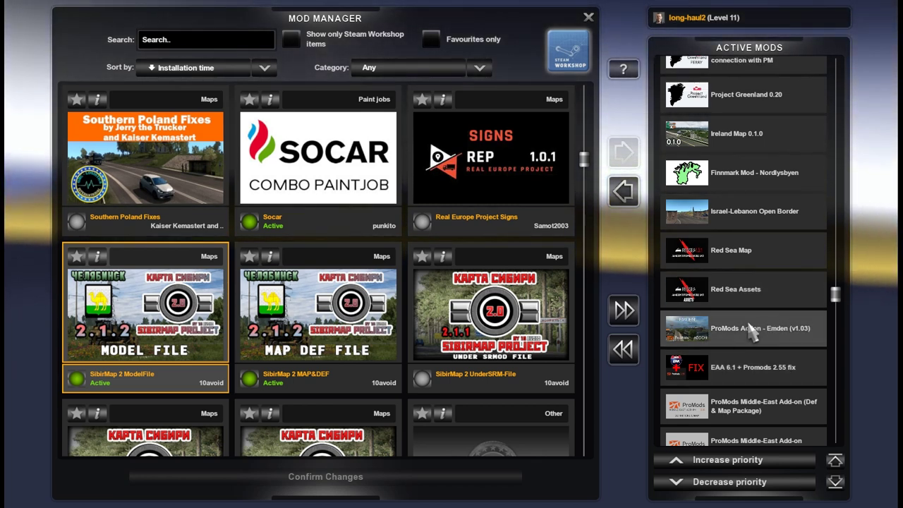
scroll(784, 333, up, 1)
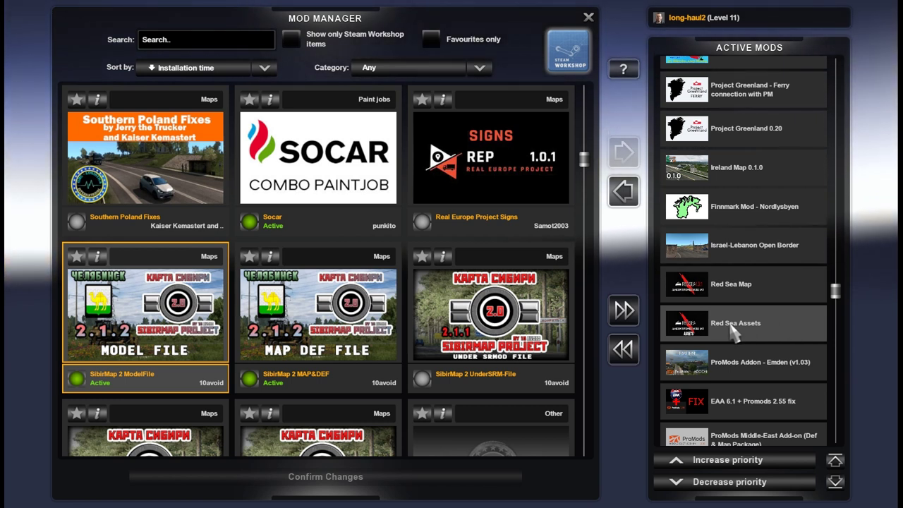
scroll(786, 339, up, 1)
scroll(788, 337, up, 1)
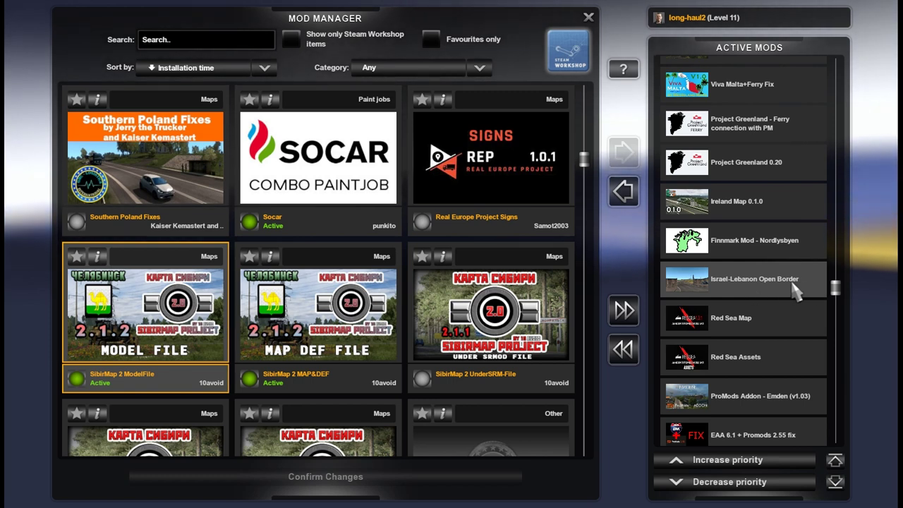
scroll(748, 289, up, 3)
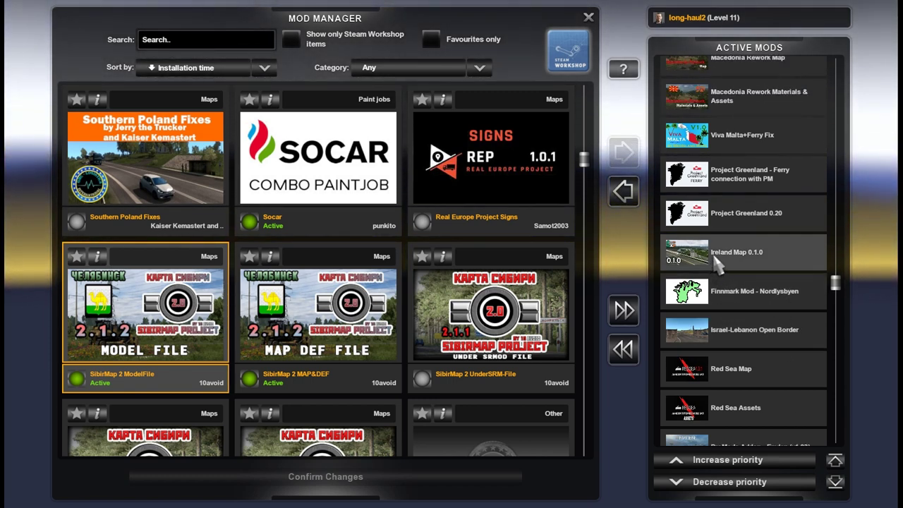
scroll(782, 268, up, 2)
scroll(782, 268, up, 2)
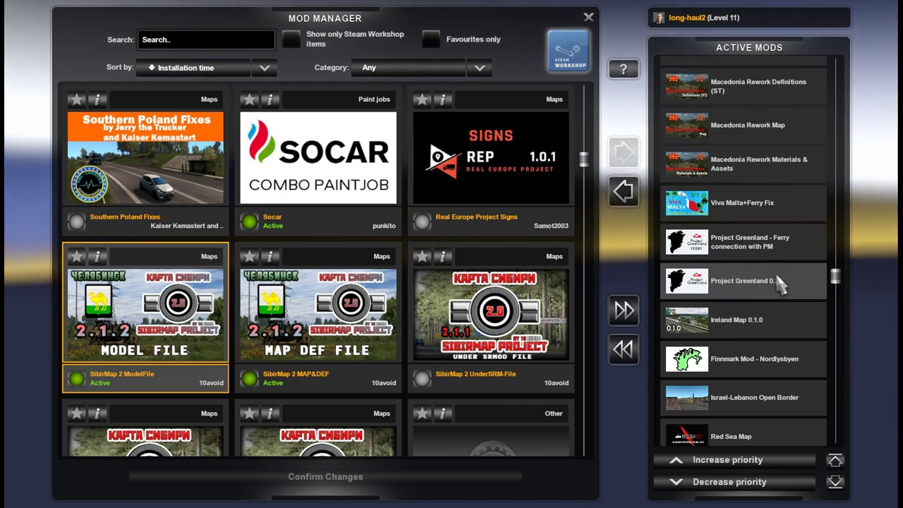
scroll(789, 293, up, 2)
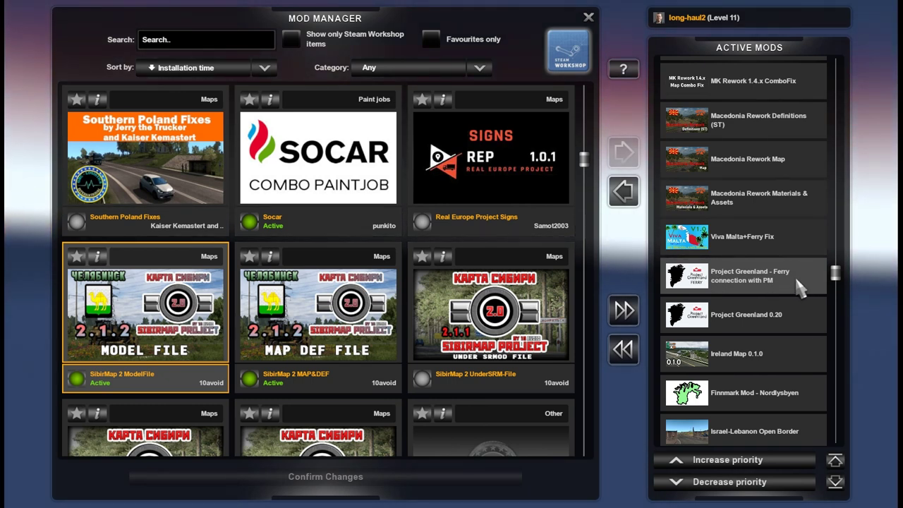
scroll(799, 286, up, 1)
- Scroll up until RusMap-model, MK Rework / PL Rebuilding fix and Poland Rebuilding show above Project Balkans
scroll(798, 293, up, 1)
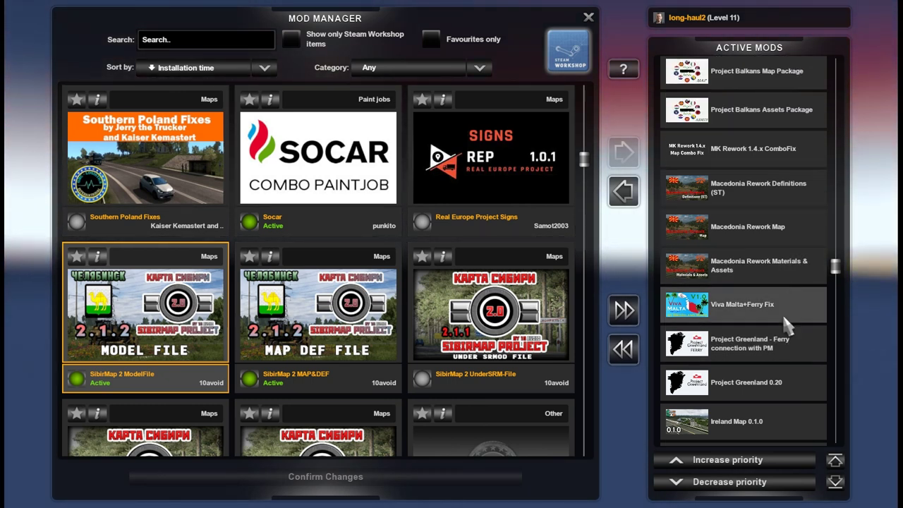
scroll(786, 317, up, 1)
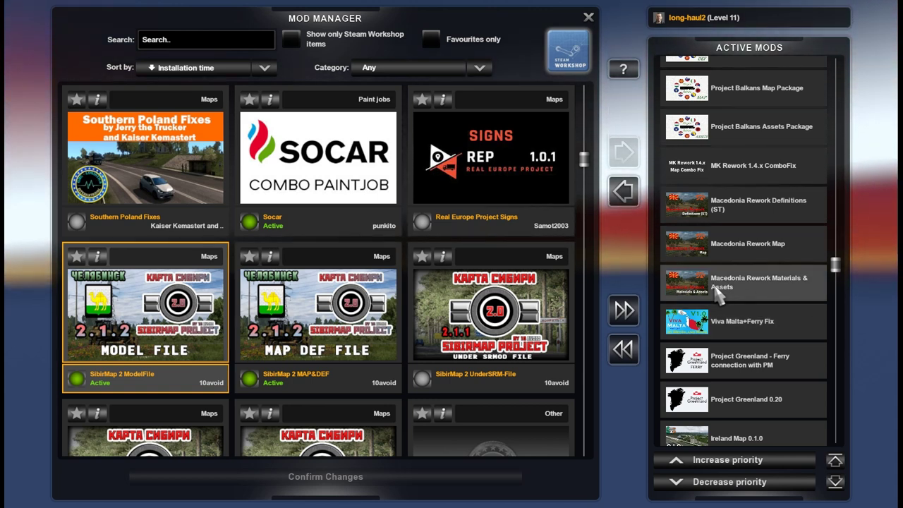
scroll(734, 293, up, 1)
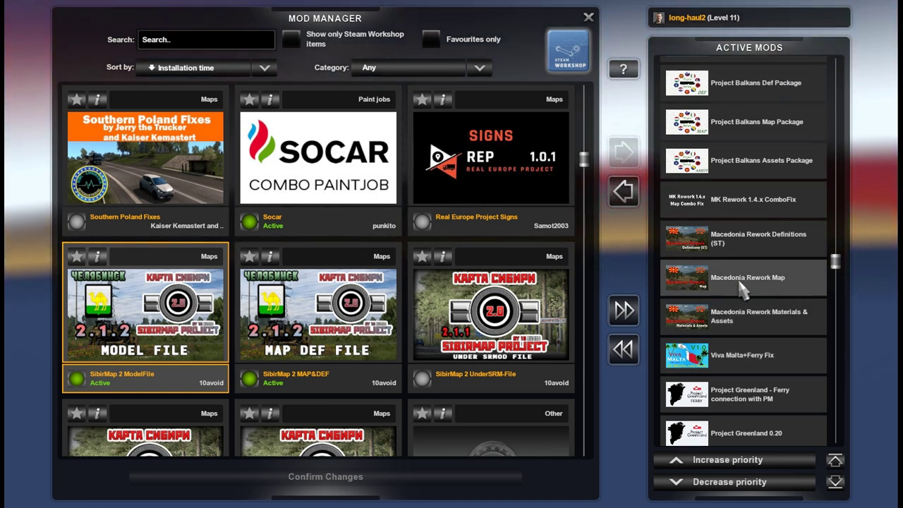
scroll(738, 285, up, 1)
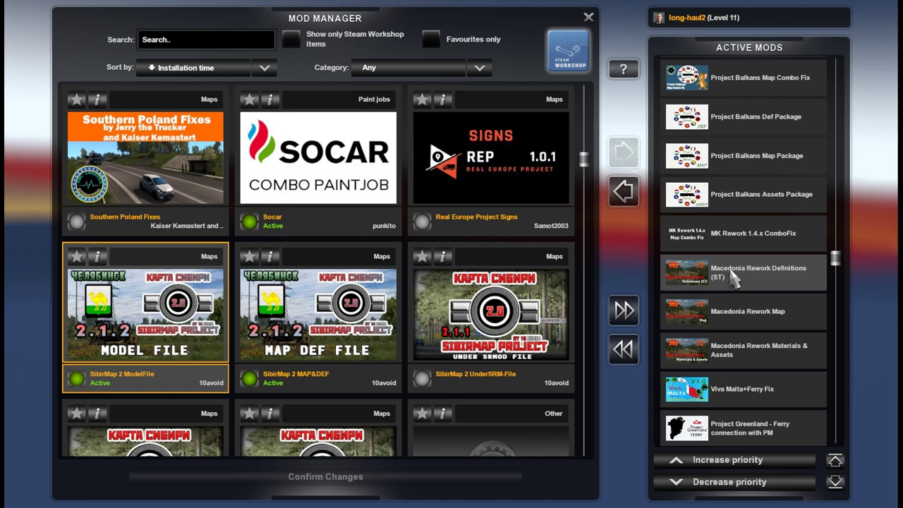
scroll(741, 286, up, 1)
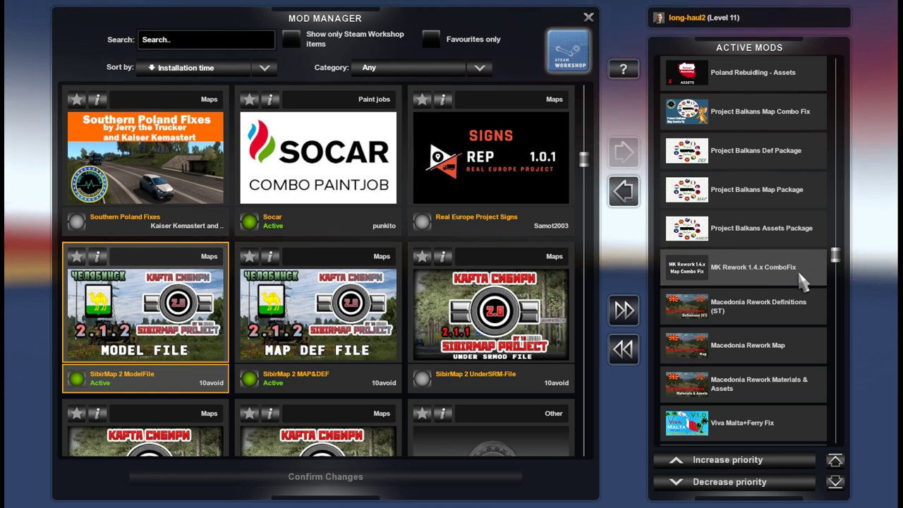
scroll(785, 282, up, 1)
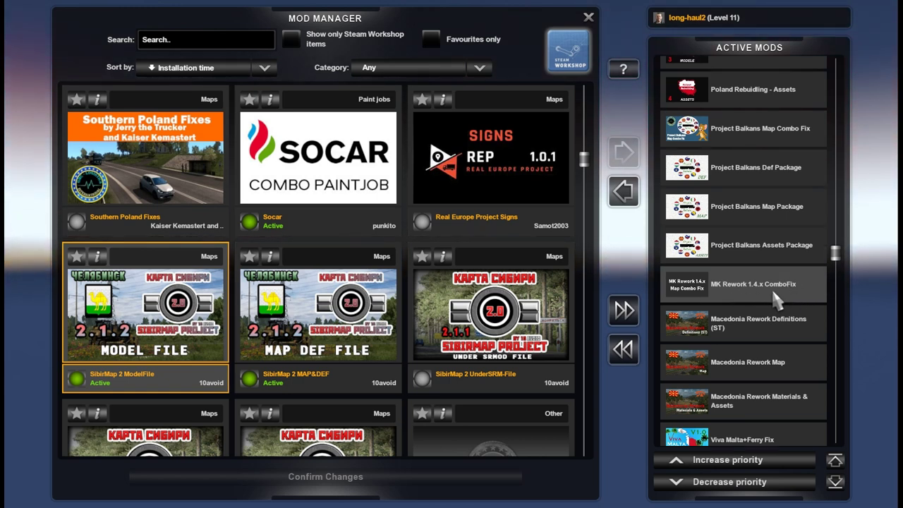
scroll(777, 300, up, 2)
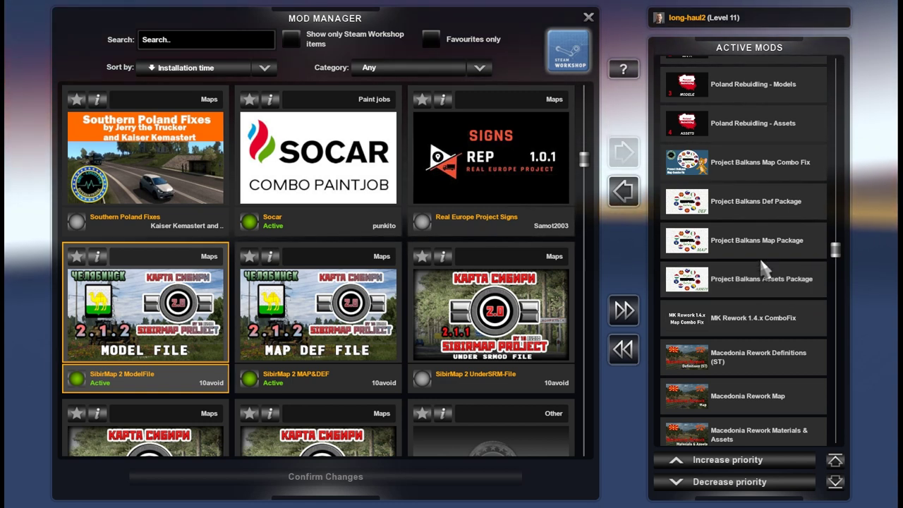
scroll(762, 237, up, 1)
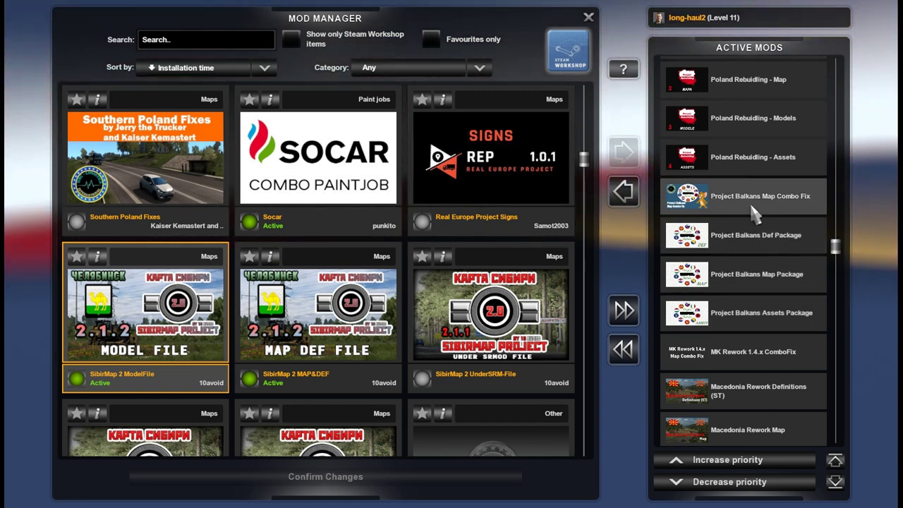
scroll(753, 214, up, 1)
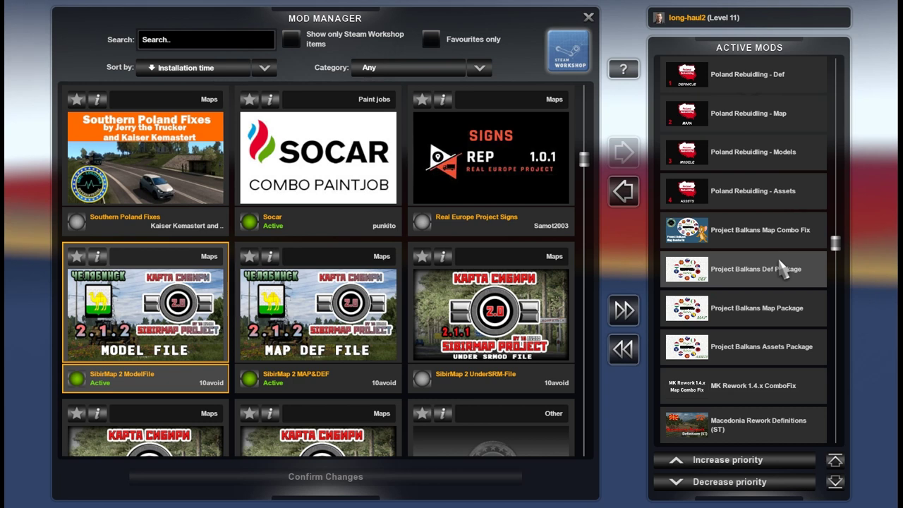
scroll(784, 272, up, 1)
scroll(747, 284, down, 1)
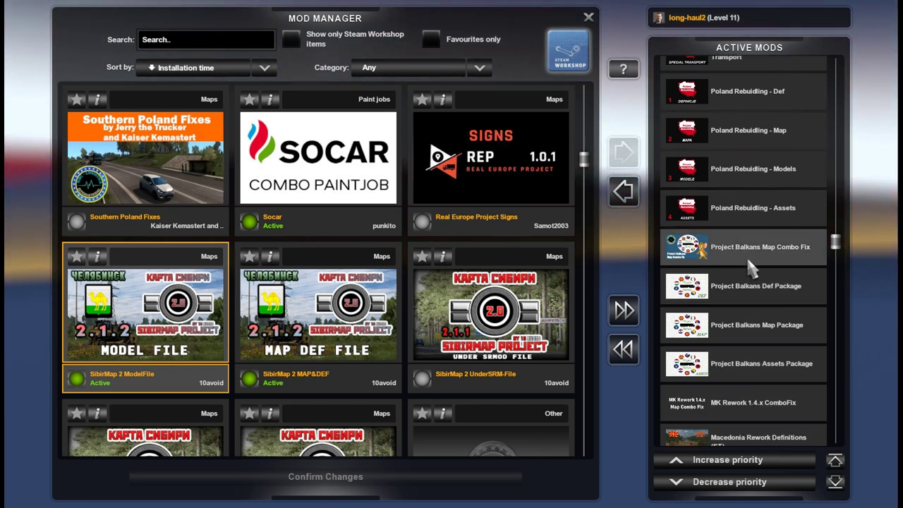
scroll(764, 347, up, 1)
- Scroll up past RusMap, MedMap, Rhodes and MedEx until the 1.RX31defmap–5.RX31assets packages show
scroll(764, 347, up, 3)
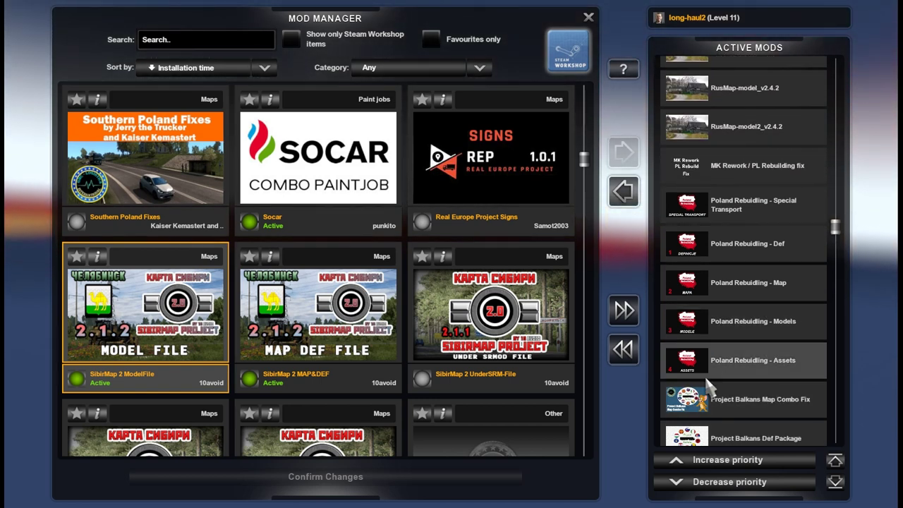
scroll(770, 372, down, 1)
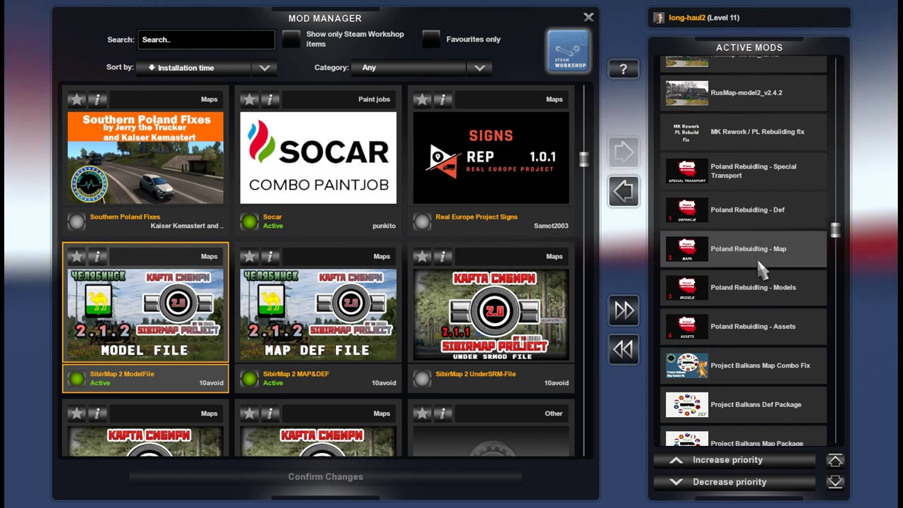
scroll(762, 272, up, 2)
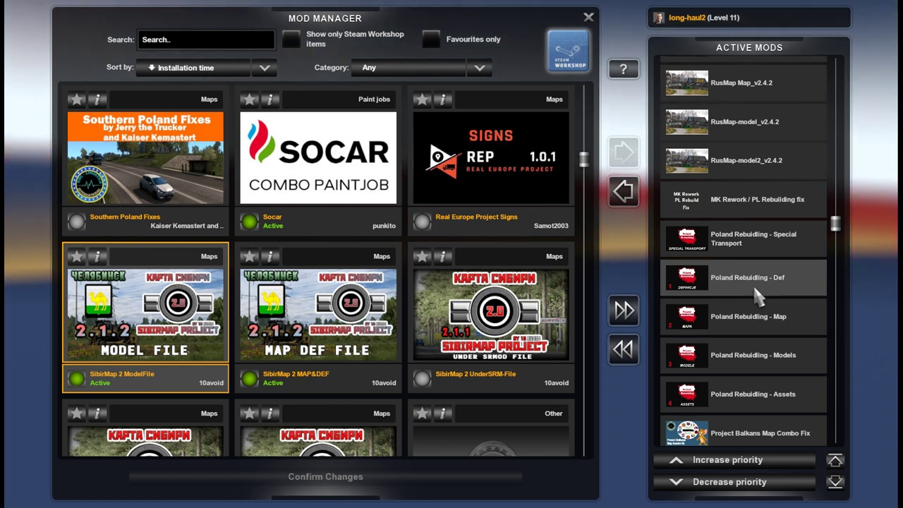
scroll(755, 318, up, 1)
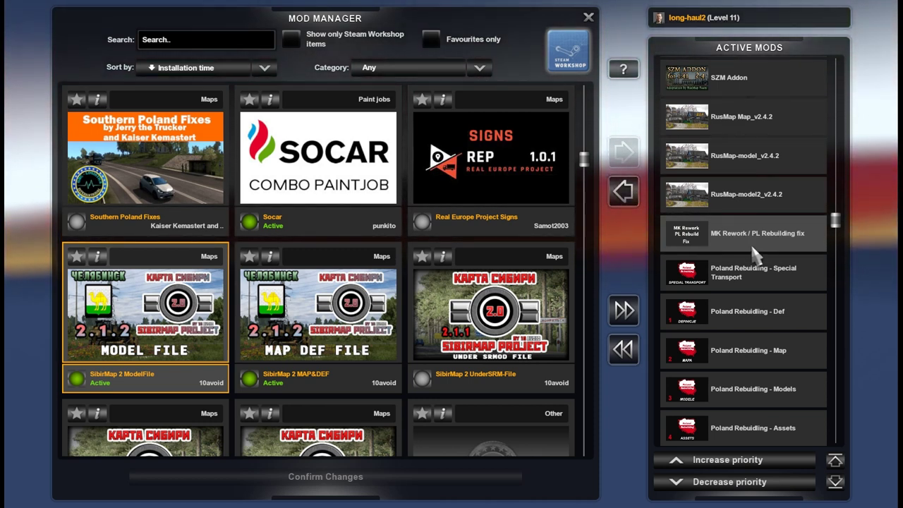
scroll(759, 261, up, 2)
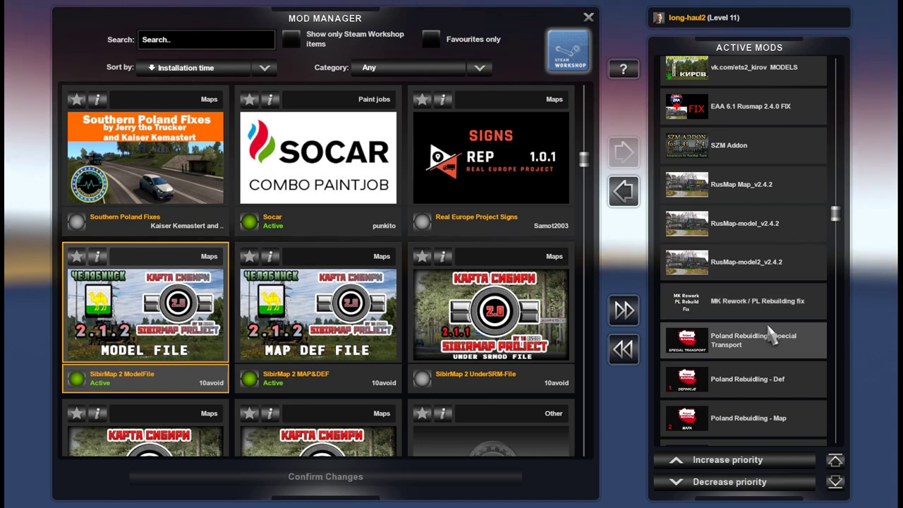
scroll(767, 309, up, 1)
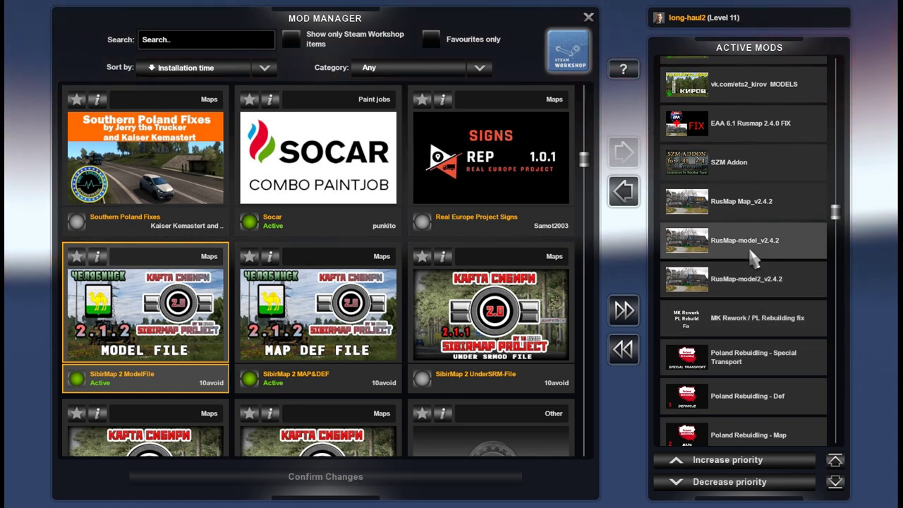
scroll(776, 215, up, 3)
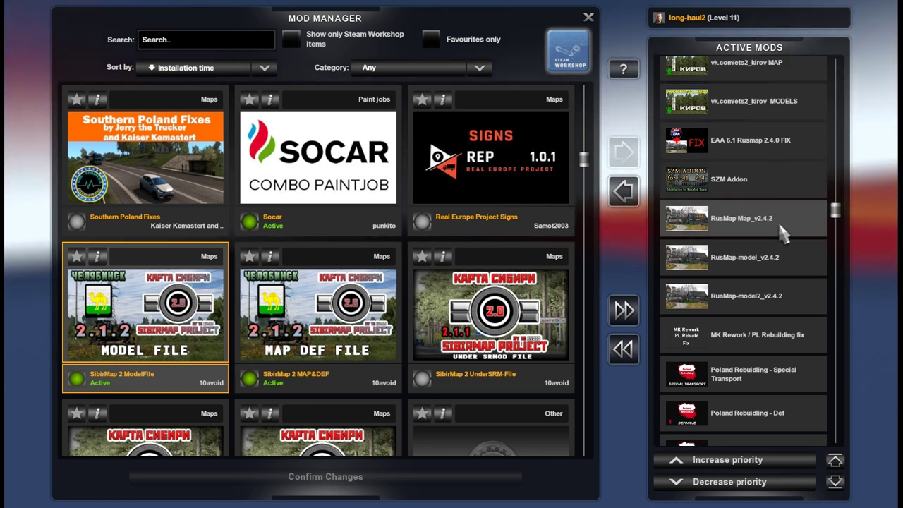
scroll(754, 223, up, 4)
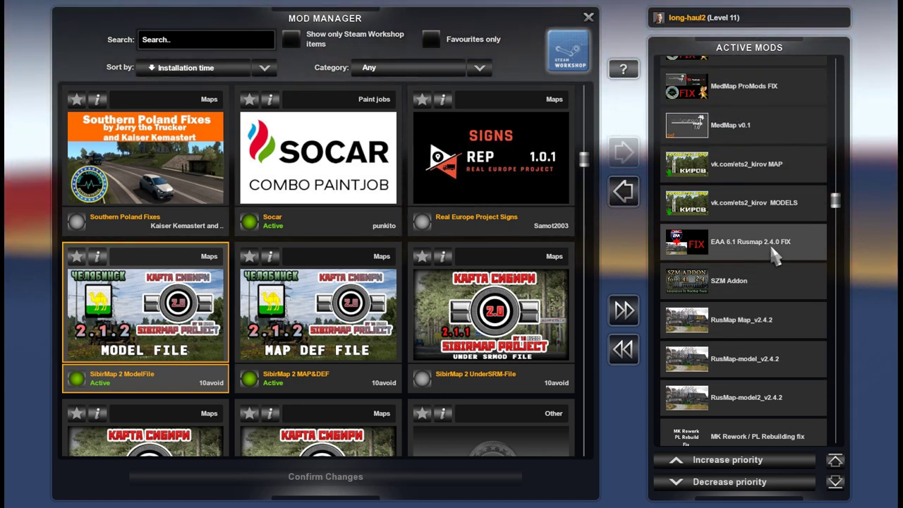
scroll(791, 259, up, 4)
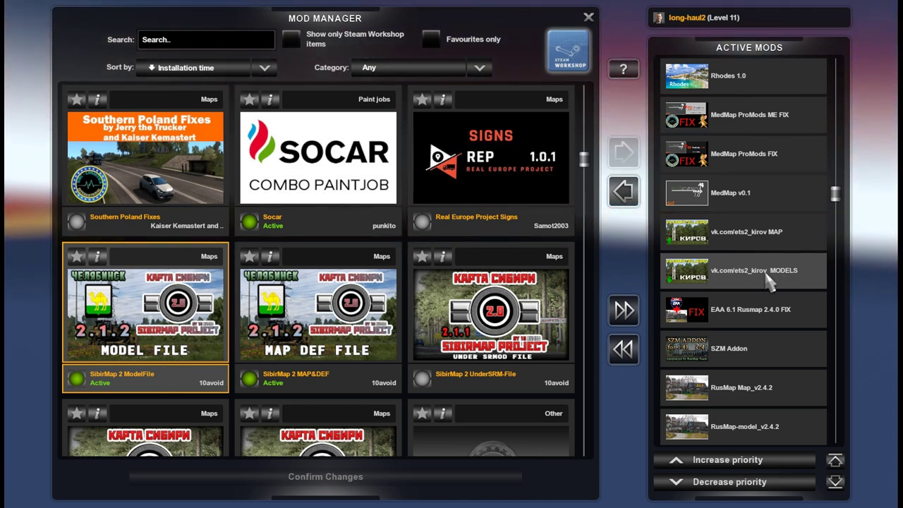
scroll(791, 244, up, 2)
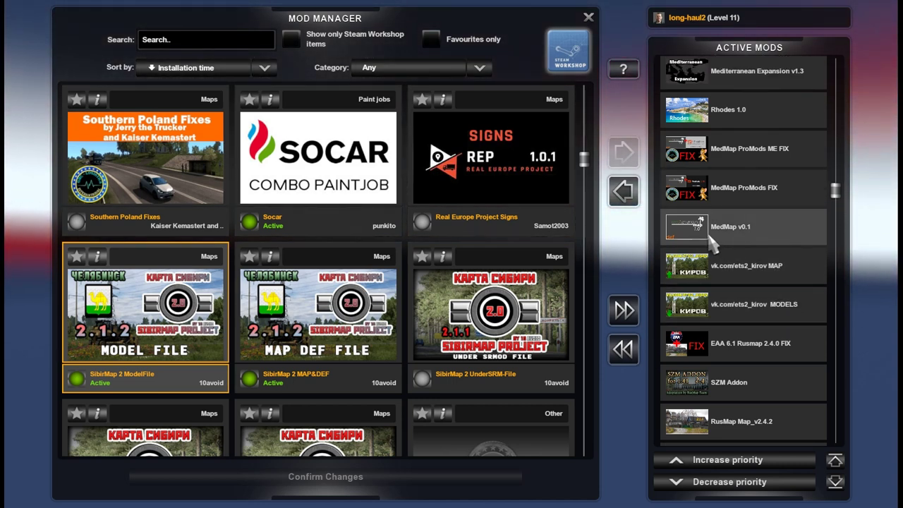
scroll(768, 236, up, 2)
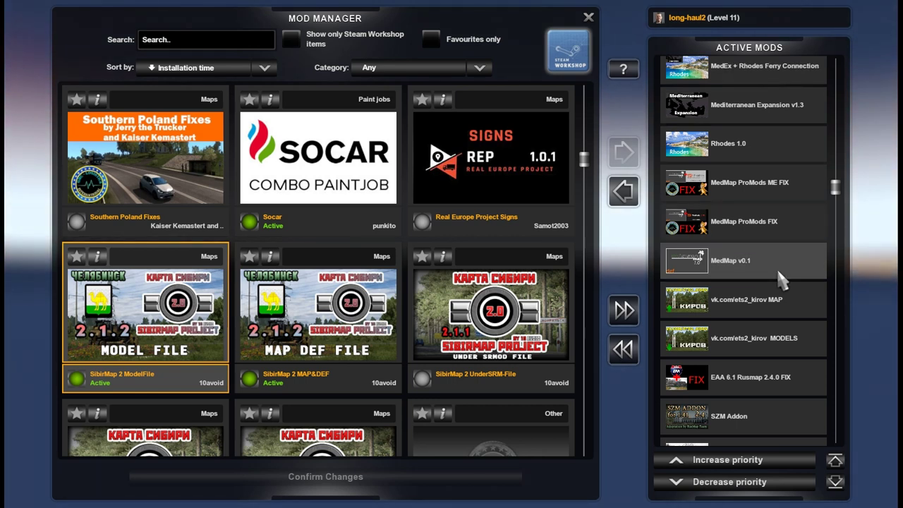
scroll(777, 268, up, 2)
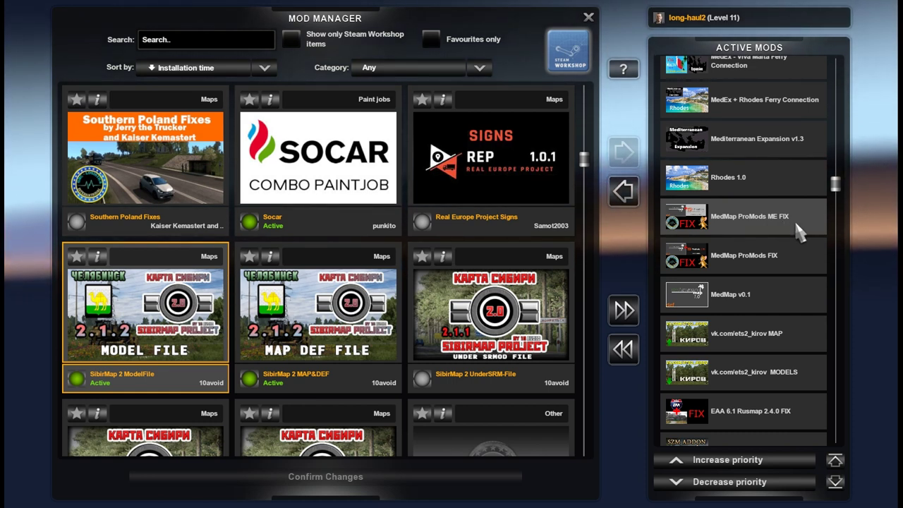
scroll(799, 236, up, 1)
scroll(800, 258, up, 1)
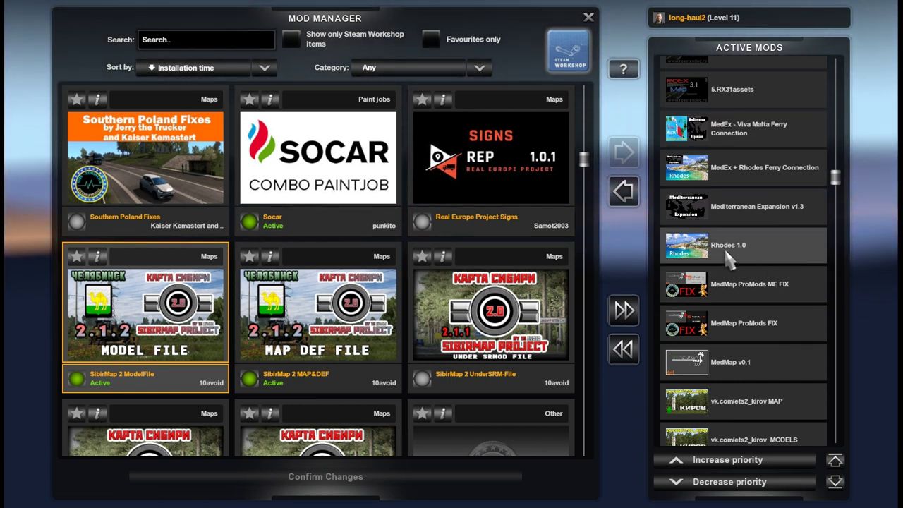
scroll(804, 258, up, 1)
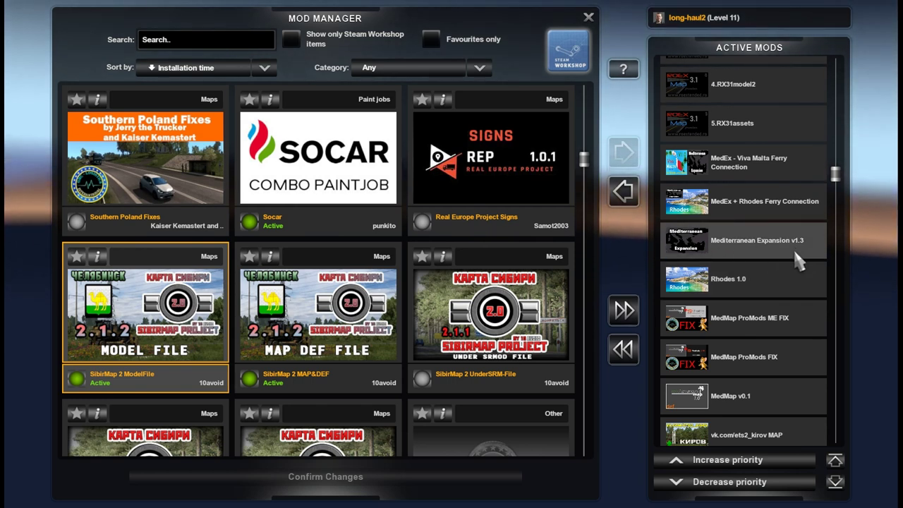
scroll(797, 262, up, 1)
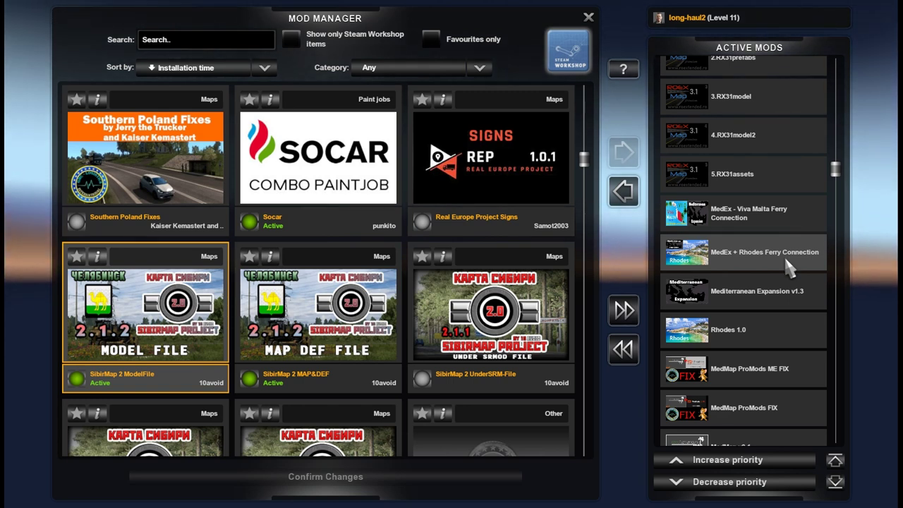
scroll(789, 267, up, 1)
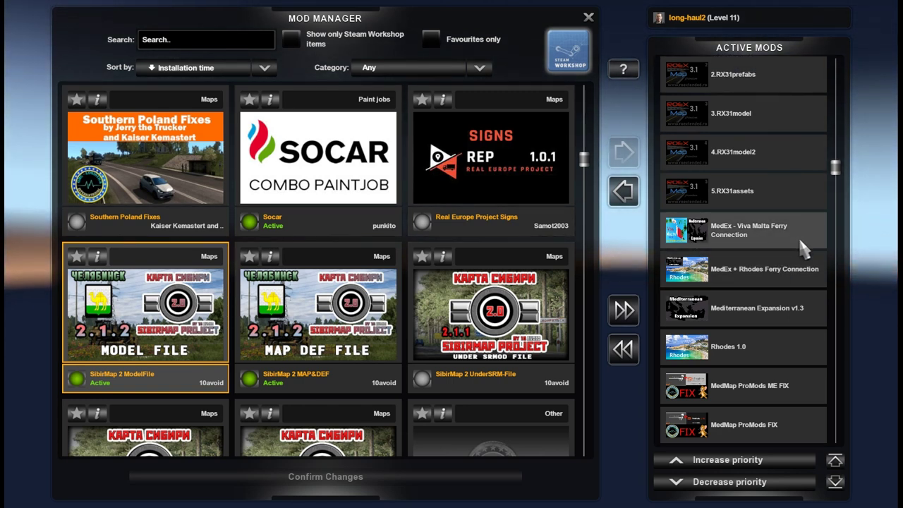
scroll(804, 247, up, 1)
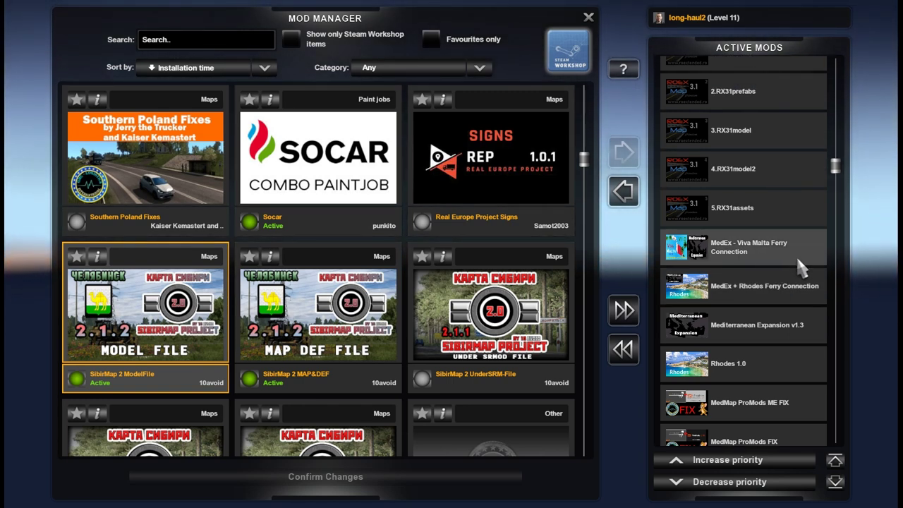
scroll(803, 267, up, 3)
scroll(799, 273, up, 1)
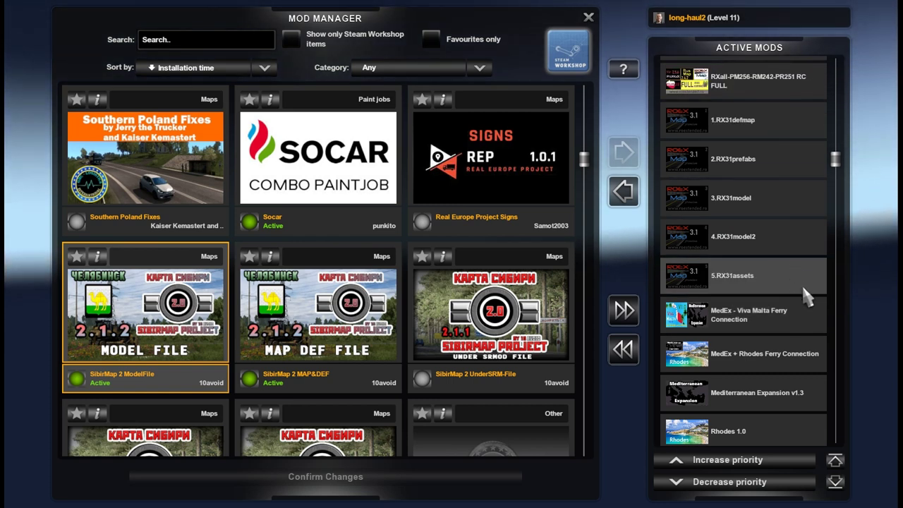
scroll(800, 303, up, 1)
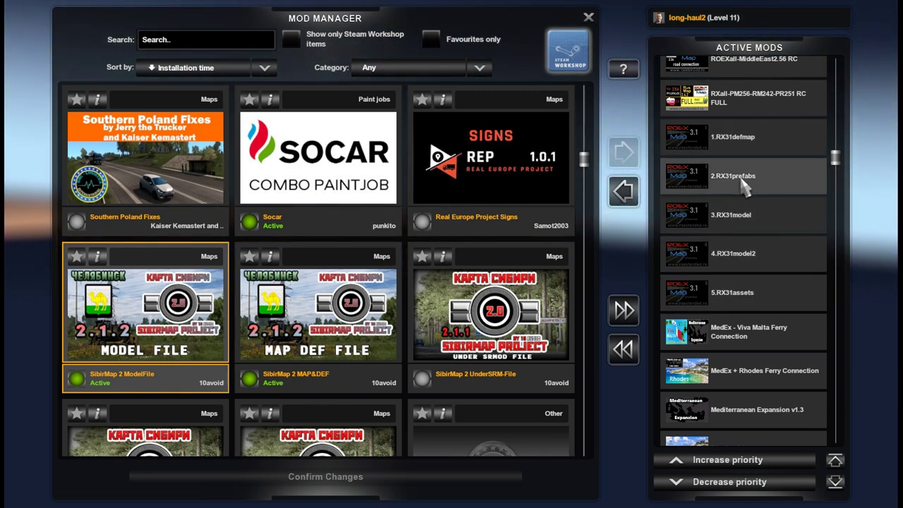
- Jump the mod grid to 5.RX31assets, then scroll the list up to AZGE add-on 1.41
scroll(755, 177, up, 1)
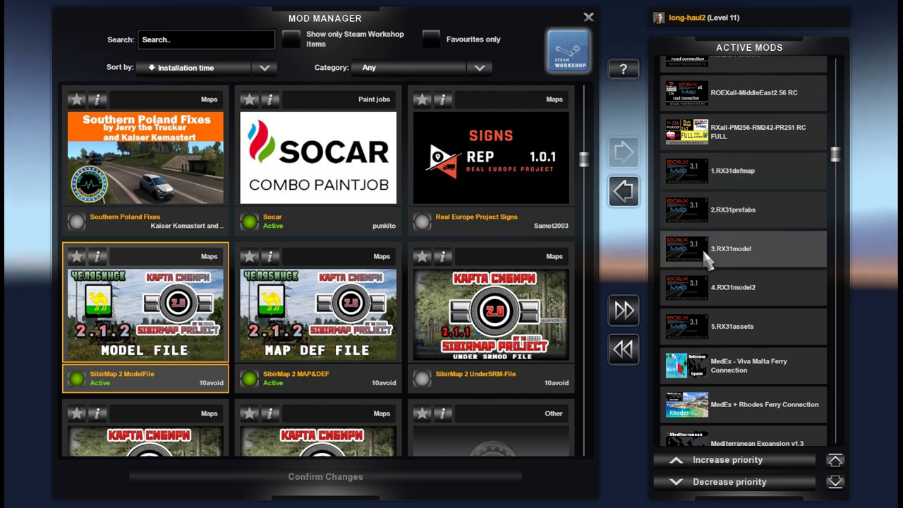
click(711, 321)
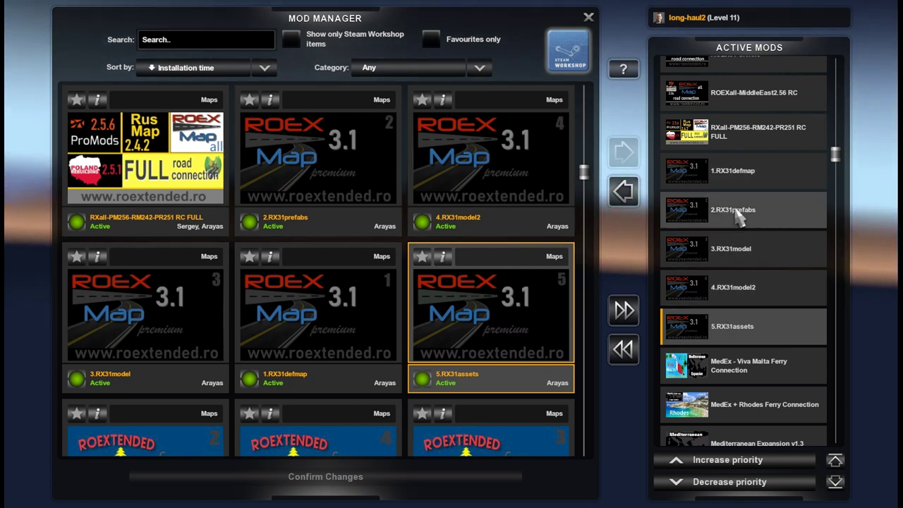
scroll(748, 282, up, 1)
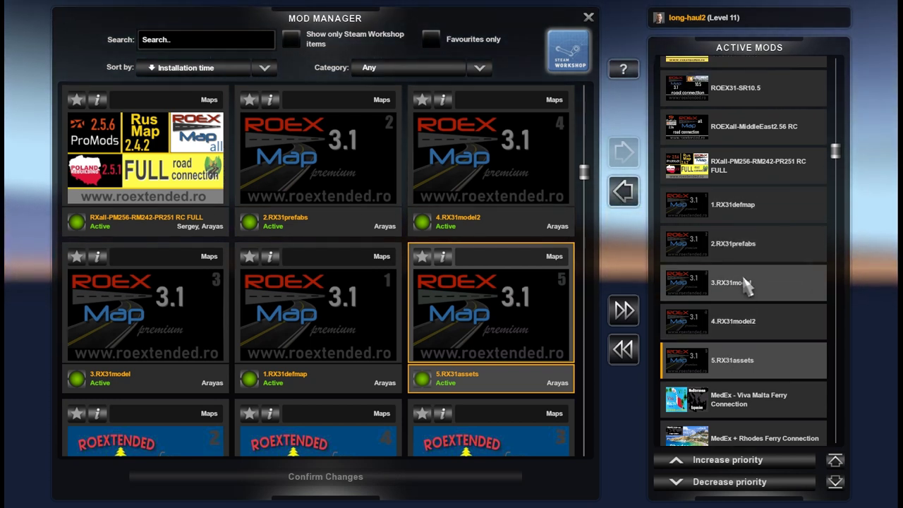
scroll(699, 278, up, 2)
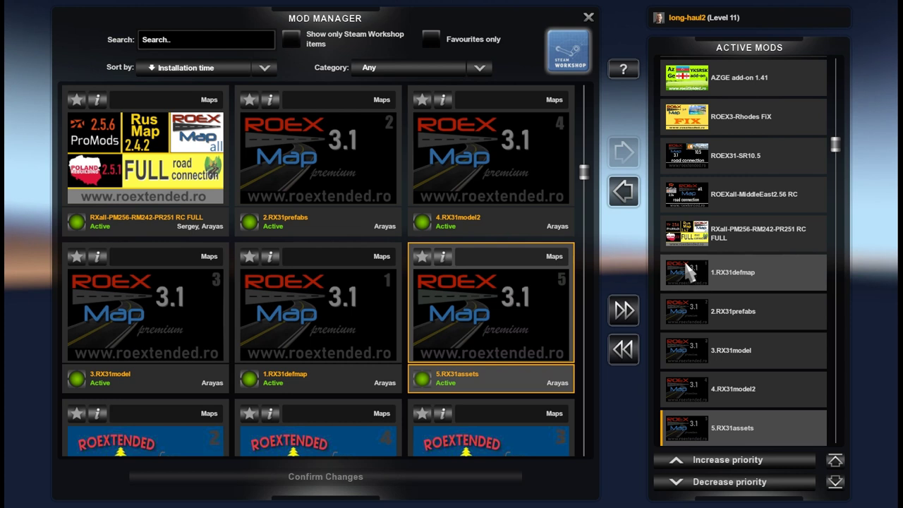
- Select RXall-PM256-RM242-PR251 RC FULL in Active Mods to highlight its card in the library
click(742, 238)
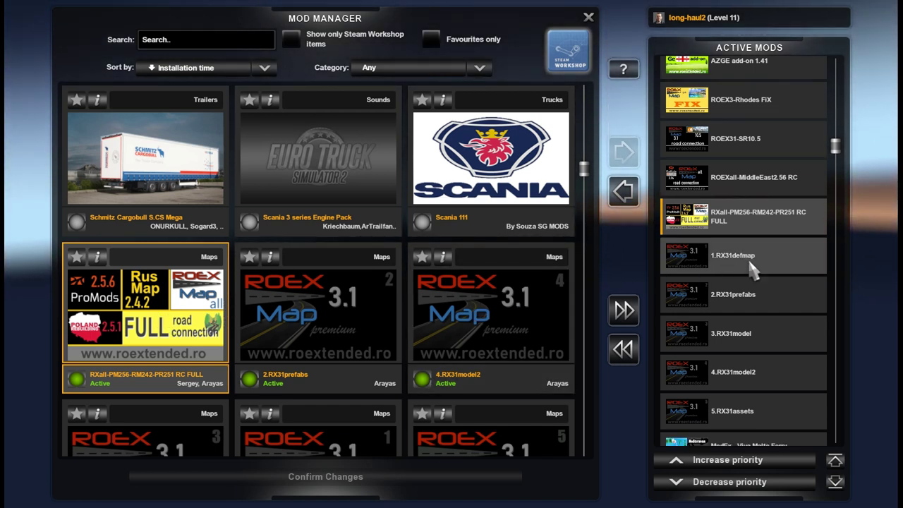
scroll(745, 289, down, 1)
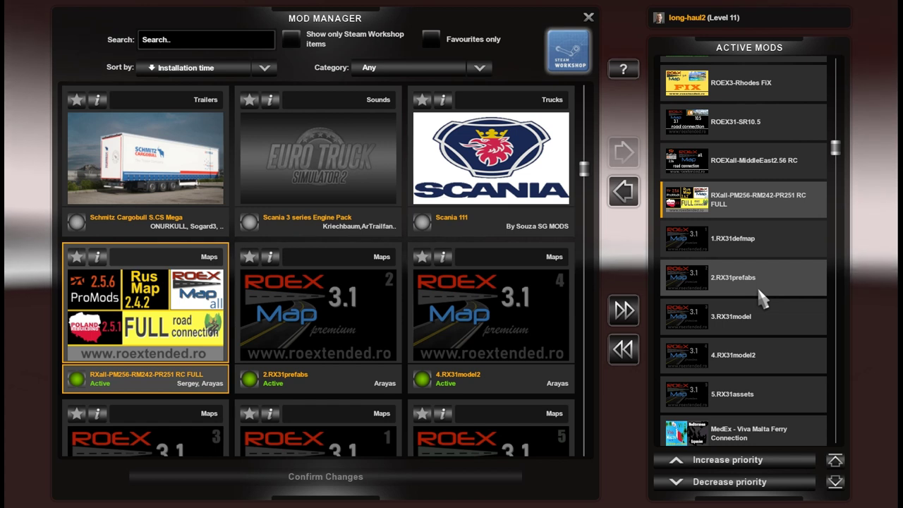
- Scroll up to Project Caucasus, Swedish islands addon and Paris Rebuild v3.0 above AZGE-SR 10.1 RC
scroll(762, 300, up, 1)
scroll(762, 300, up, 2)
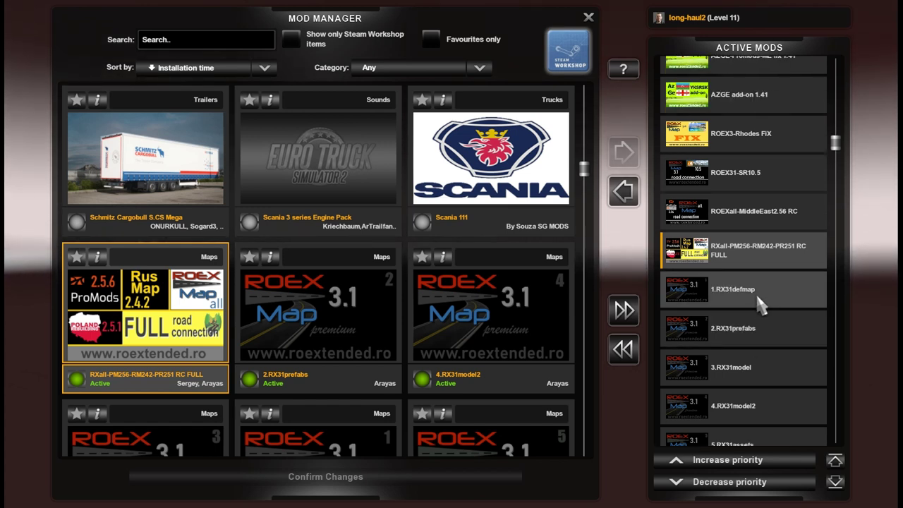
scroll(769, 240, up, 2)
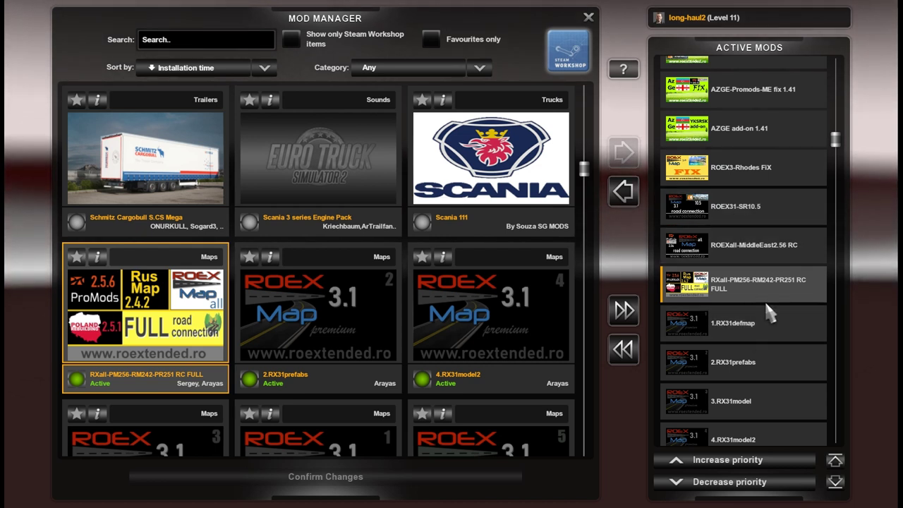
scroll(789, 224, up, 1)
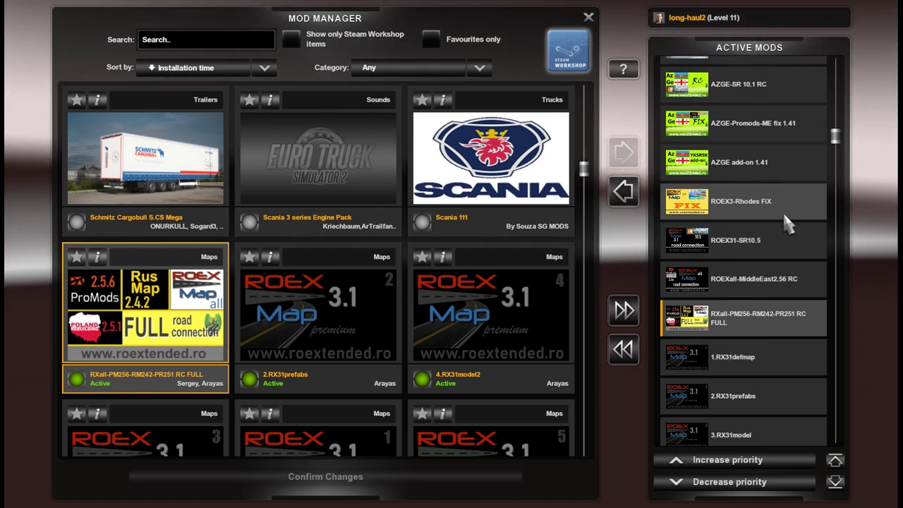
scroll(789, 258, up, 1)
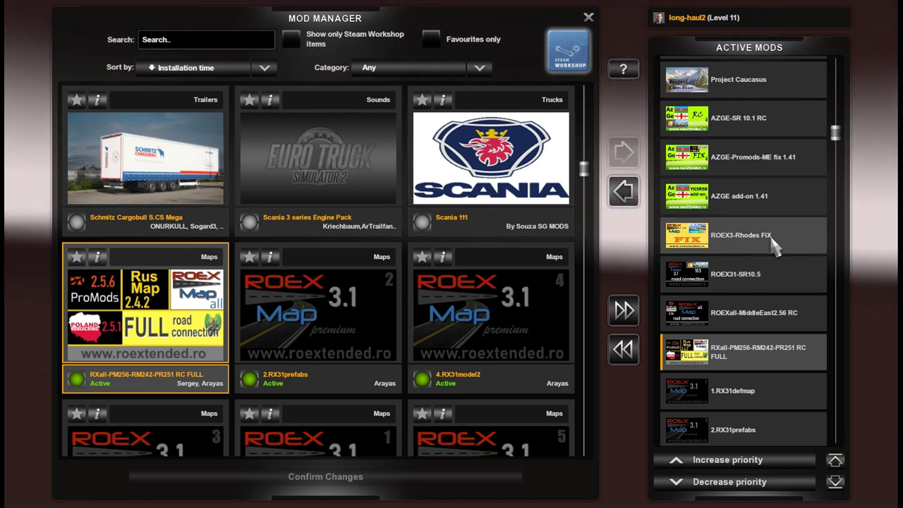
scroll(808, 247, up, 1)
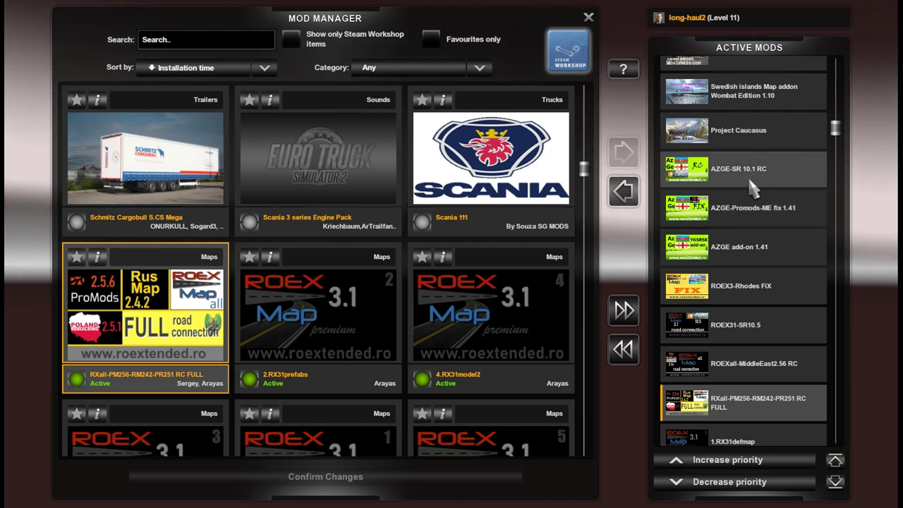
scroll(789, 187, up, 2)
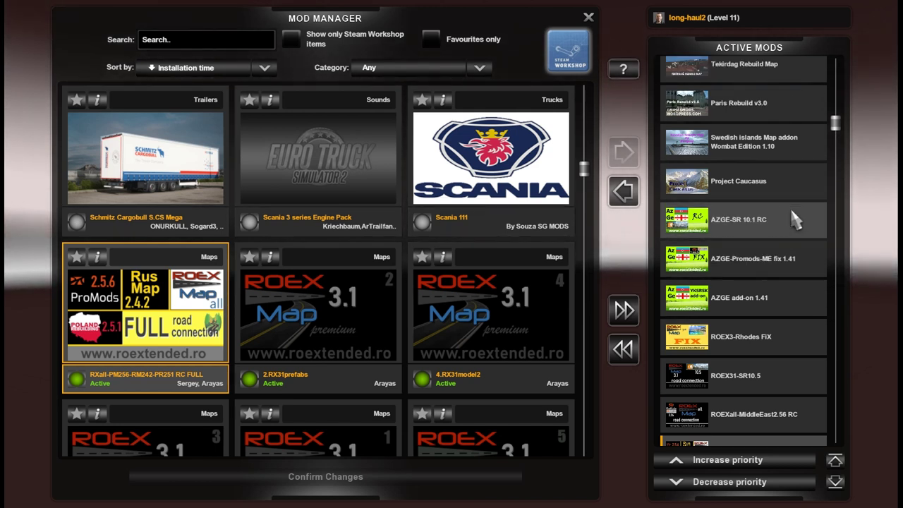
scroll(786, 240, up, 1)
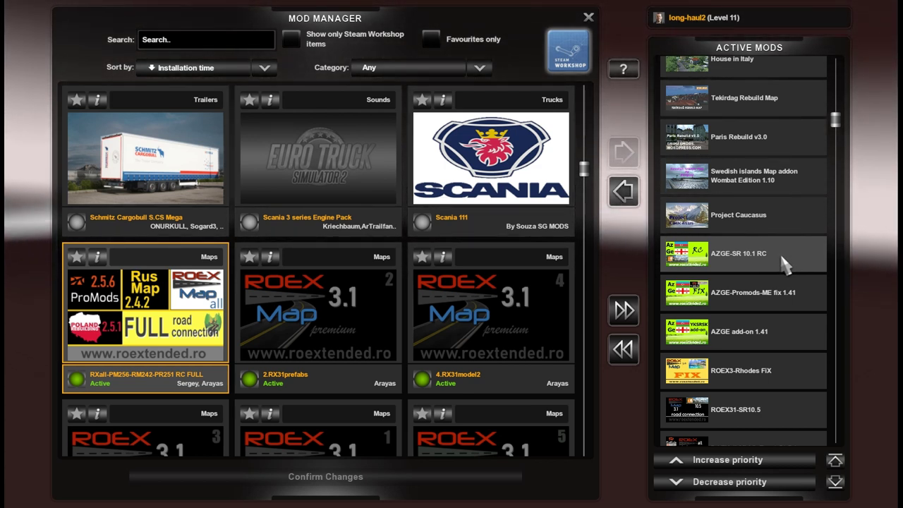
scroll(785, 264, up, 1)
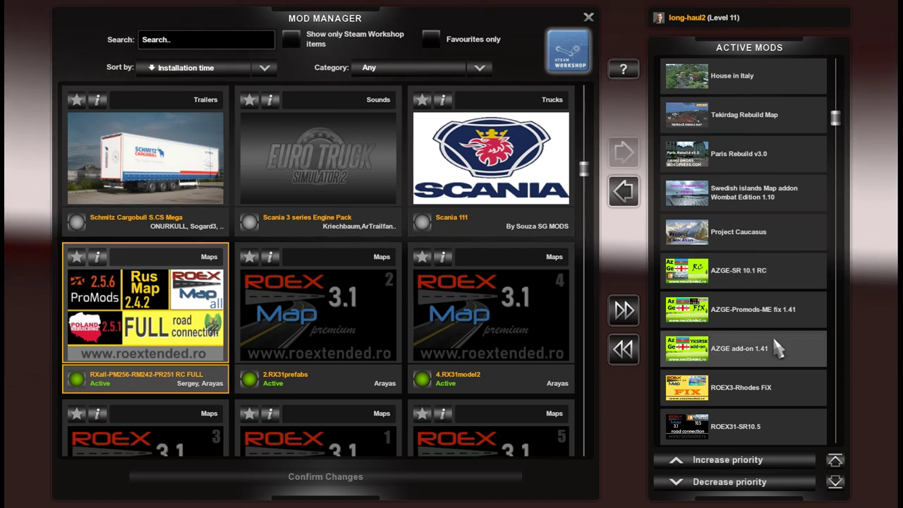
- Scroll up until Berg's Ferrymod, Stuttgart Signs Fix and Derry to Larne Road appear above Lyon House
scroll(780, 289, up, 1)
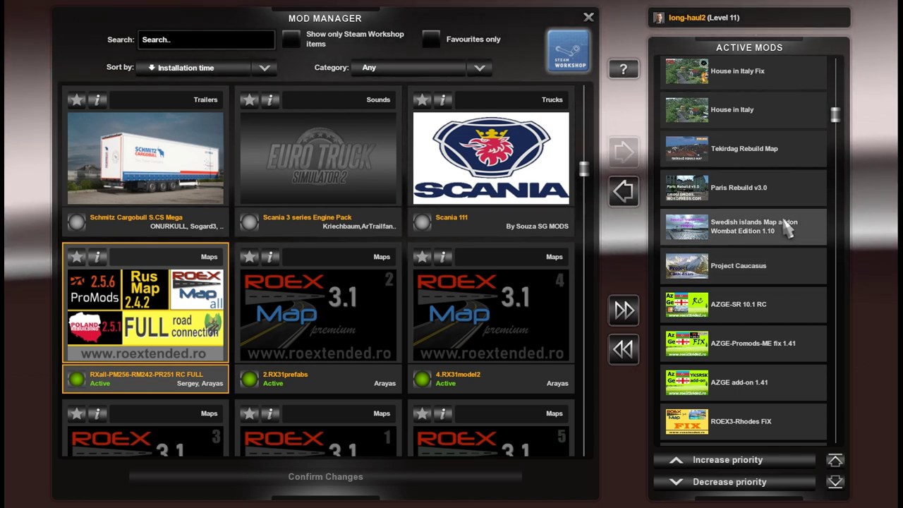
scroll(781, 277, up, 1)
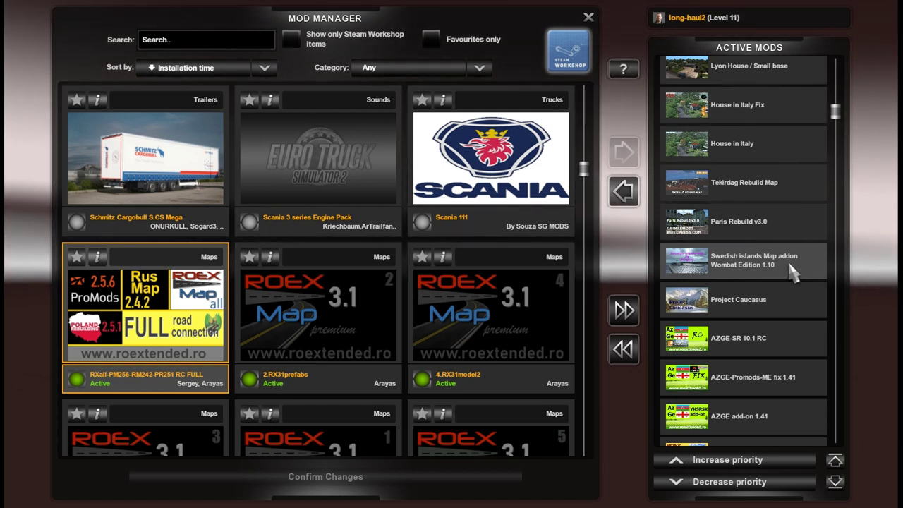
scroll(795, 273, up, 1)
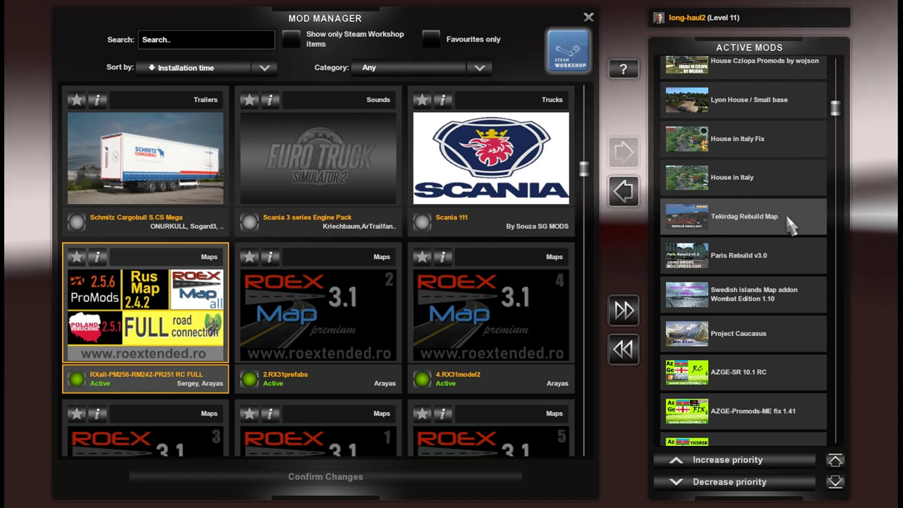
scroll(790, 223, up, 2)
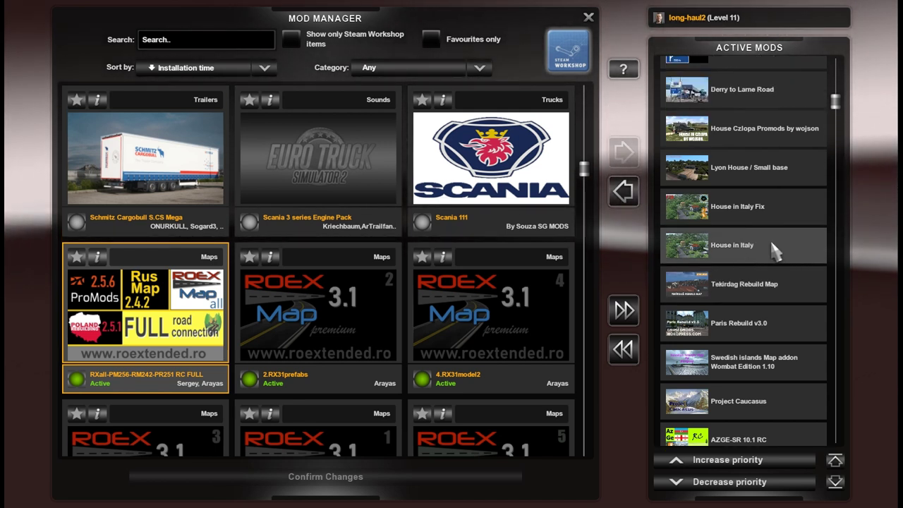
scroll(777, 253, up, 1)
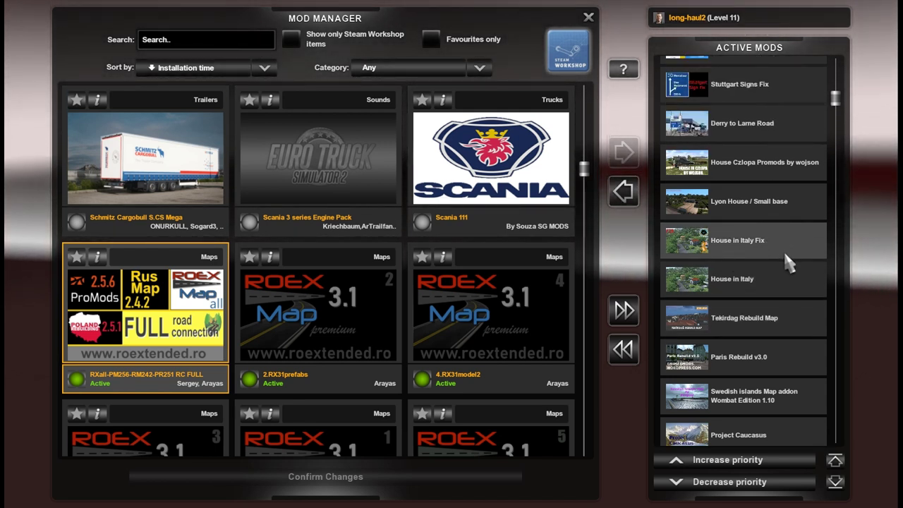
scroll(789, 262, up, 1)
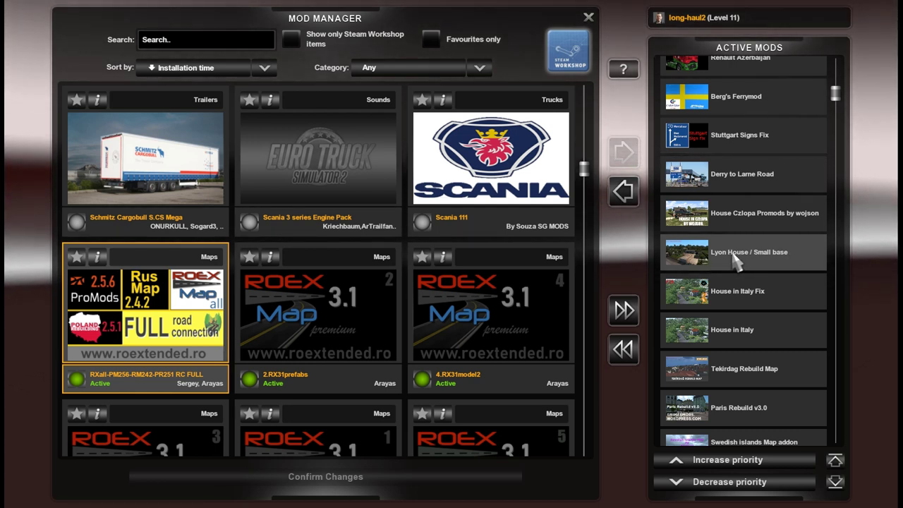
- Scroll to the top of the list and show the ETS2_LAMB_SAT_BG_MAP_BORDERS_BLACK_PM card among installed mods
scroll(791, 263, up, 1)
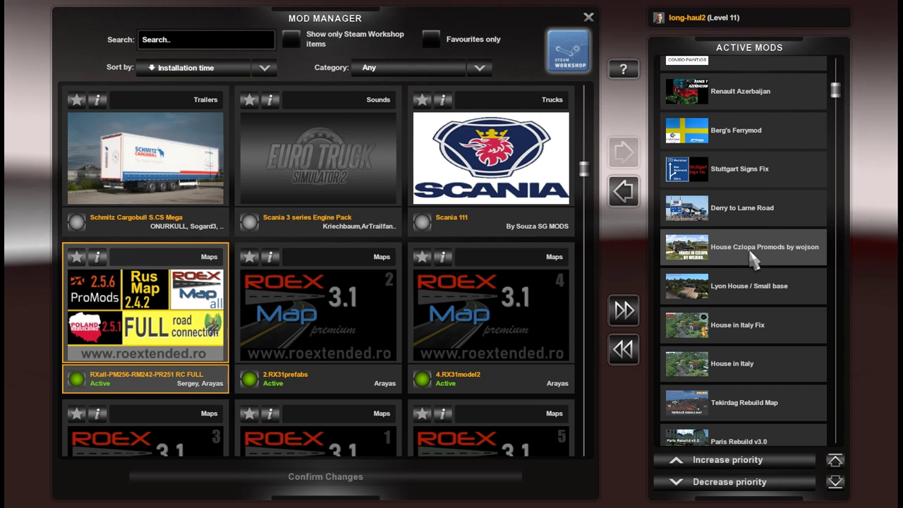
scroll(794, 265, up, 1)
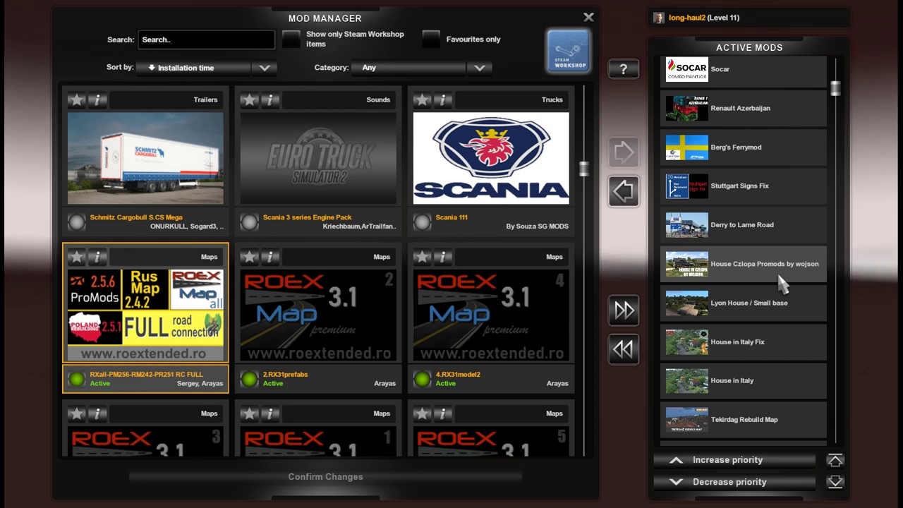
scroll(782, 283, up, 1)
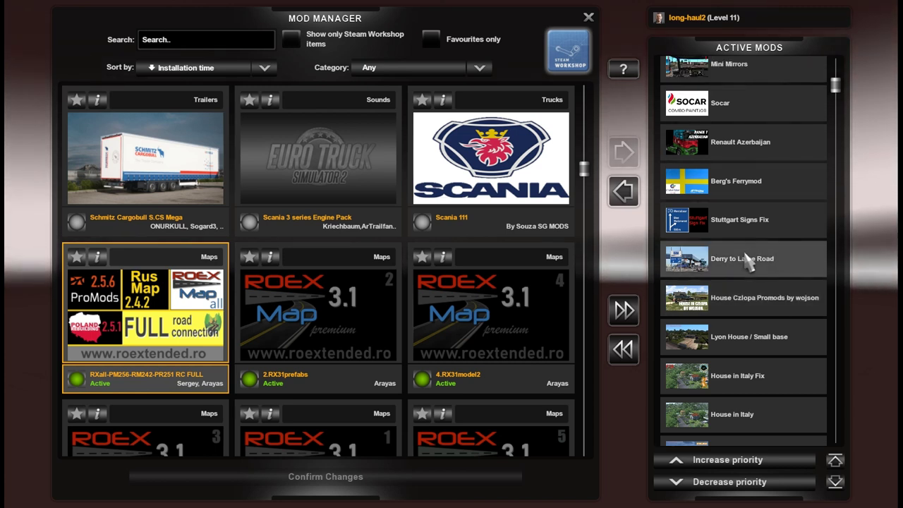
scroll(797, 269, up, 1)
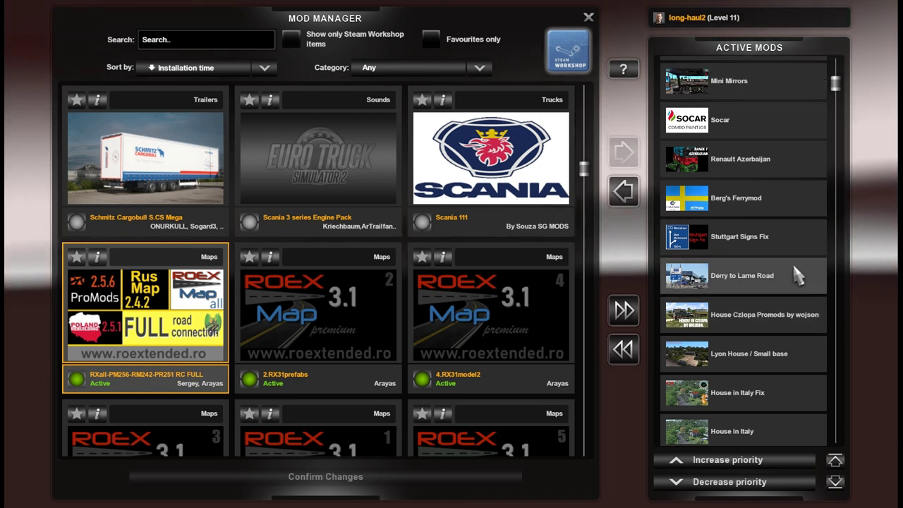
scroll(796, 253, up, 1)
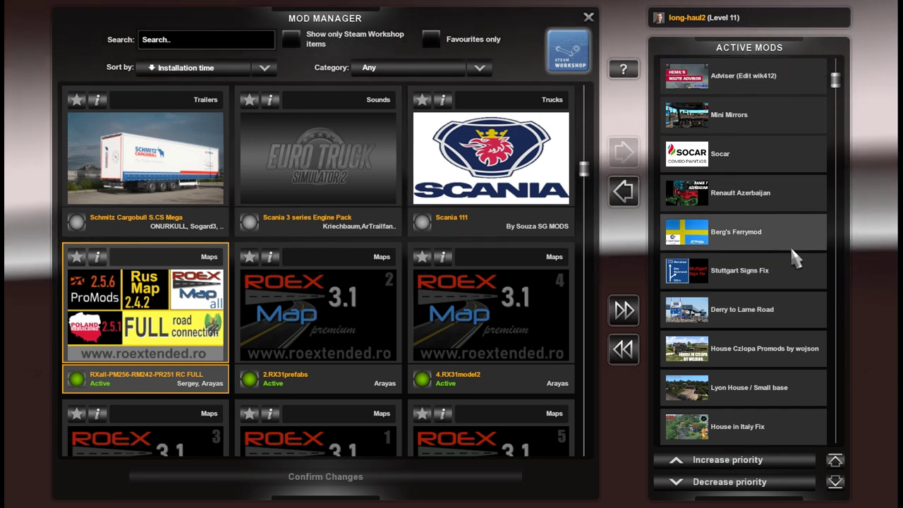
scroll(792, 247, up, 3)
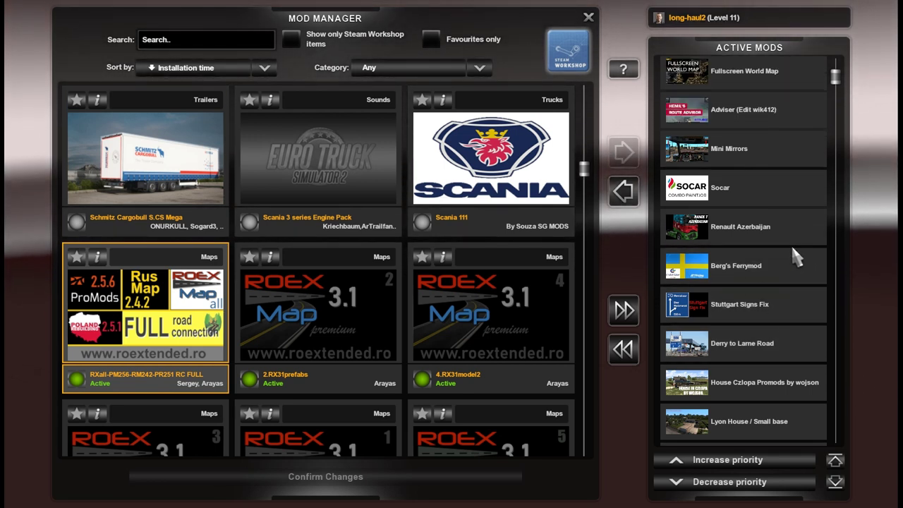
scroll(785, 335, up, 1)
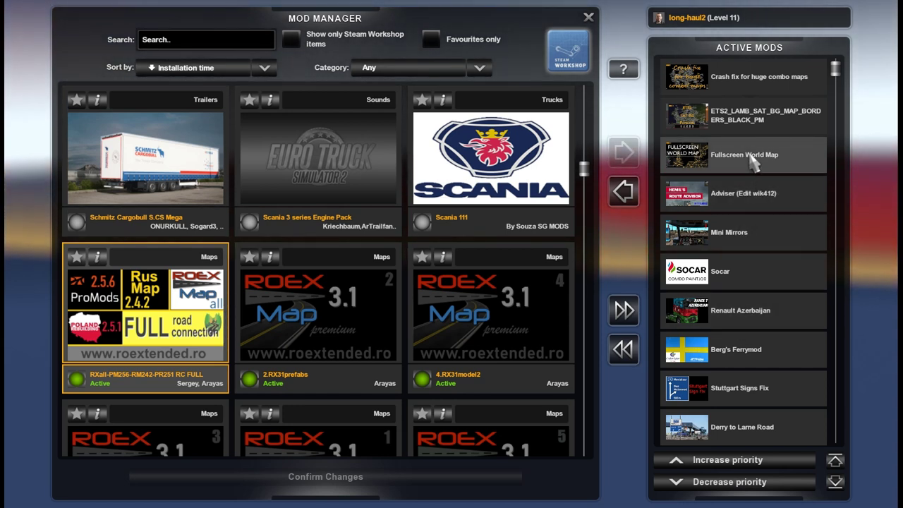
click(758, 120)
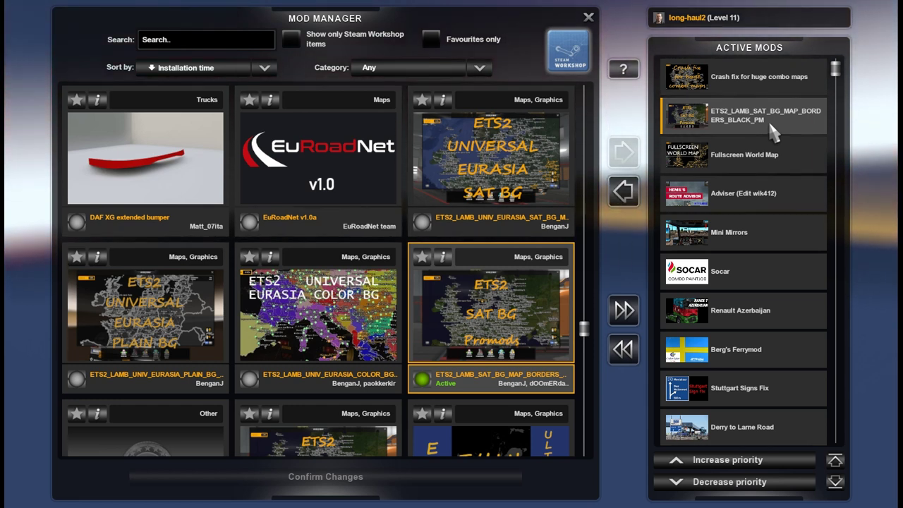
- Jump the grid to the Active Crash fix for huge combo maps card at the top of the load order
click(764, 85)
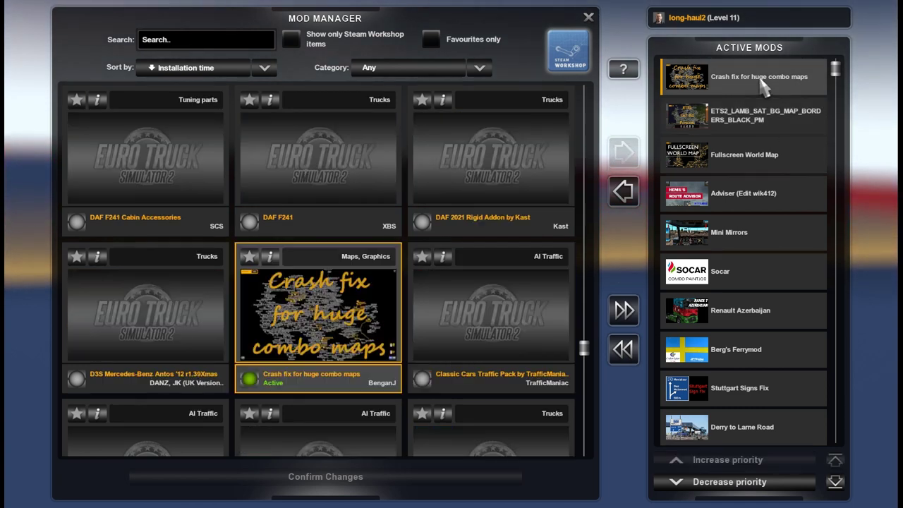